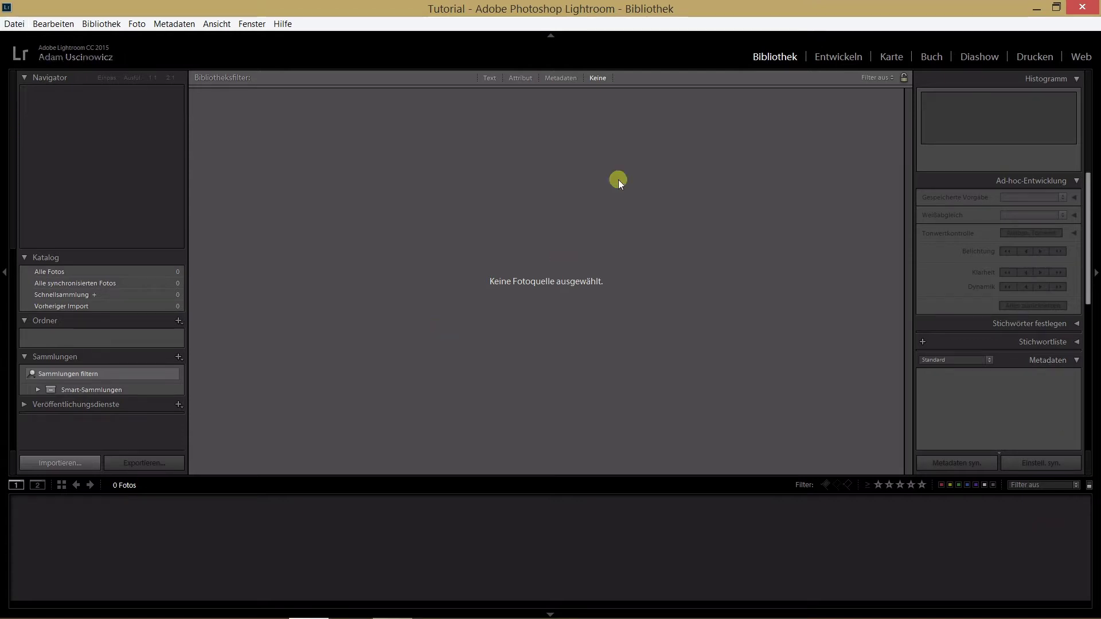
Toggle the top header bar hidden and shown again three times
{"action": "left_click", "coordinate": [551, 40]}
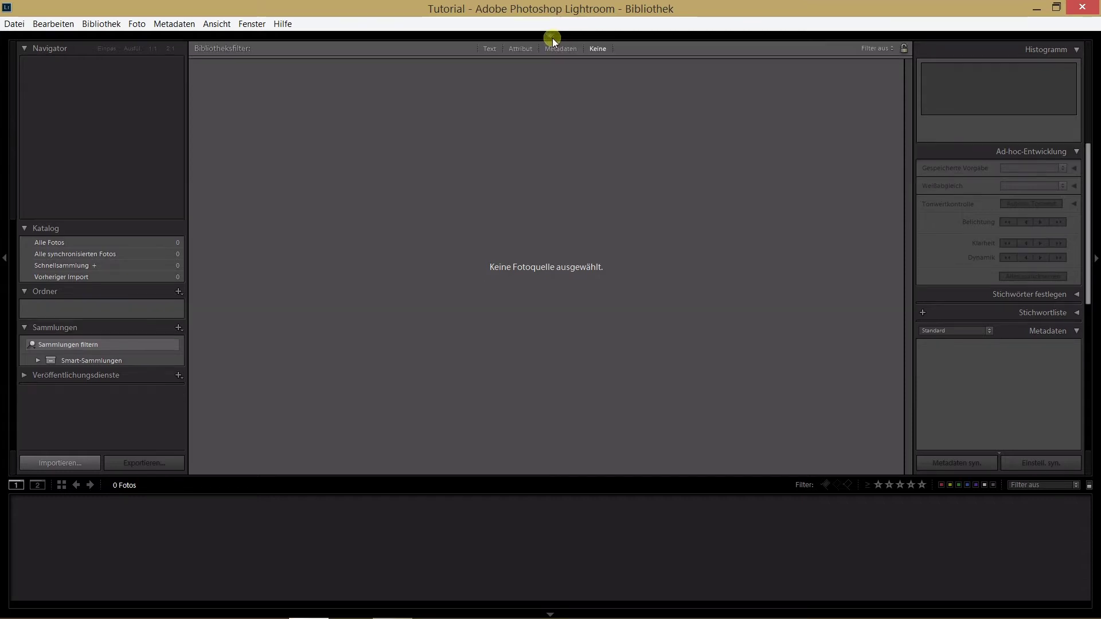
{"action": "left_click", "coordinate": [555, 40]}
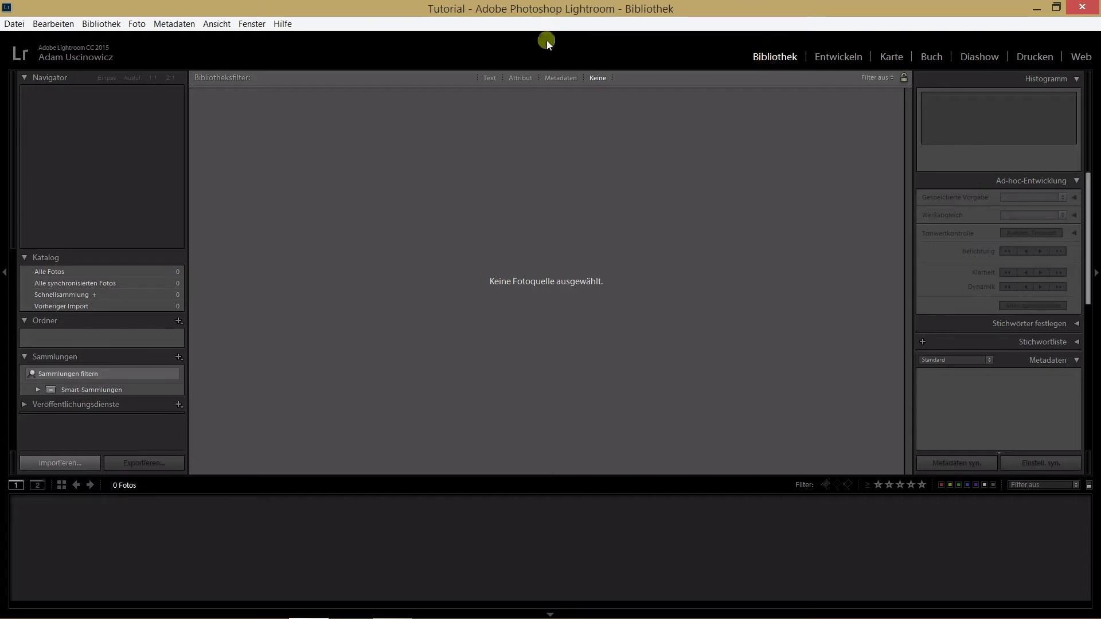
{"action": "left_click", "coordinate": [551, 37]}
{"action": "left_click", "coordinate": [421, 35]}
{"action": "left_click", "coordinate": [281, 40]}
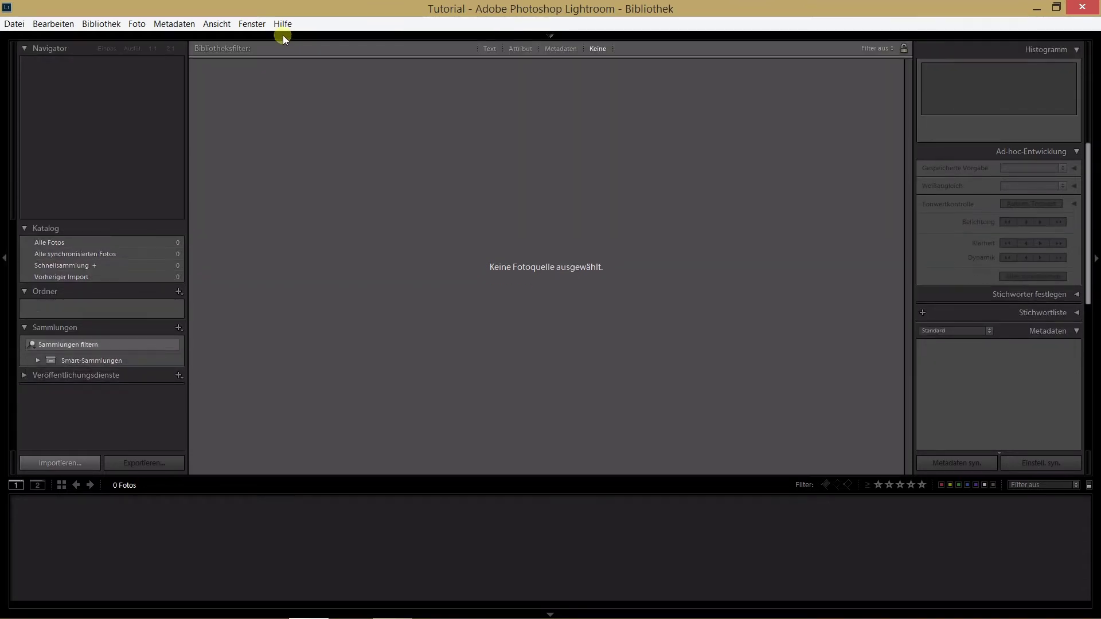
{"action": "left_click", "coordinate": [245, 35]}
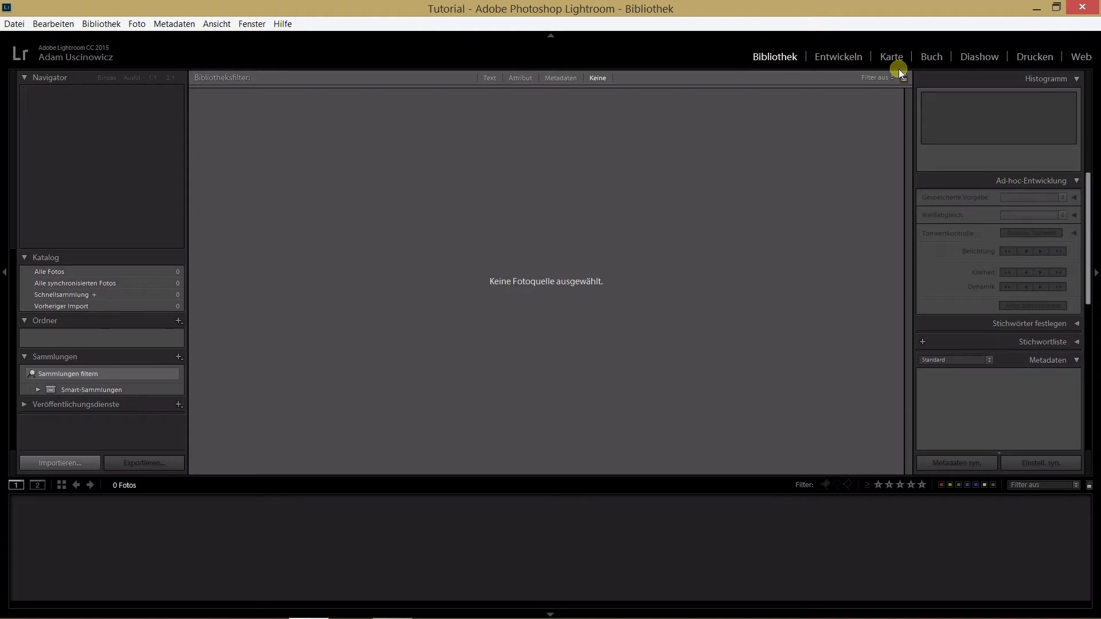
Add the desktop folder '2016-09-26 sony carla summer' as the import source
{"action": "left_click", "coordinate": [178, 323]}
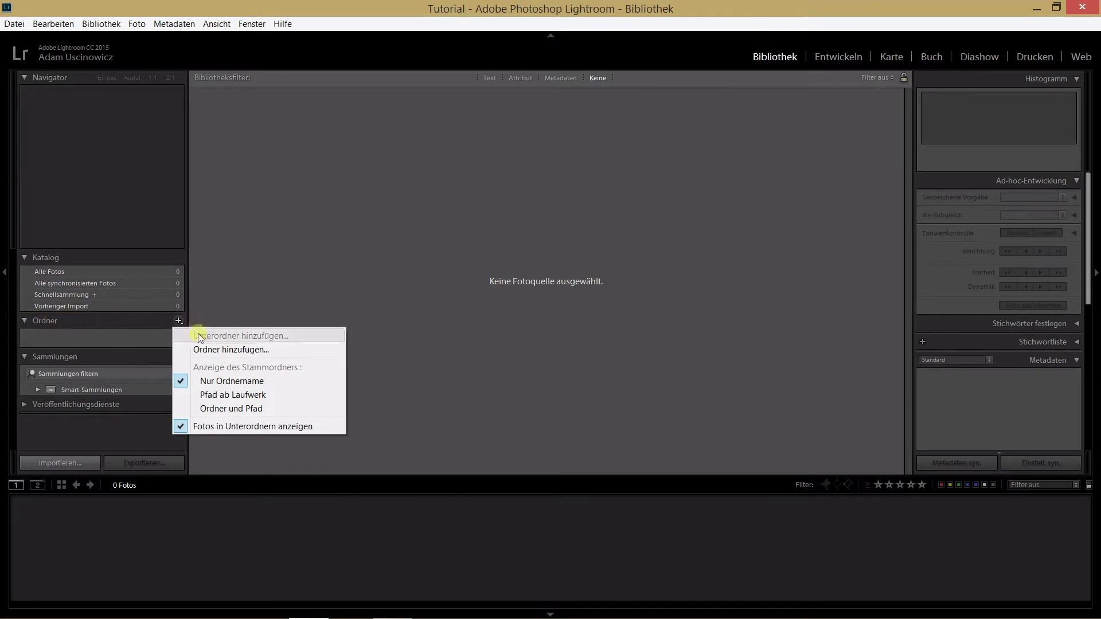
{"action": "left_click", "coordinate": [210, 351]}
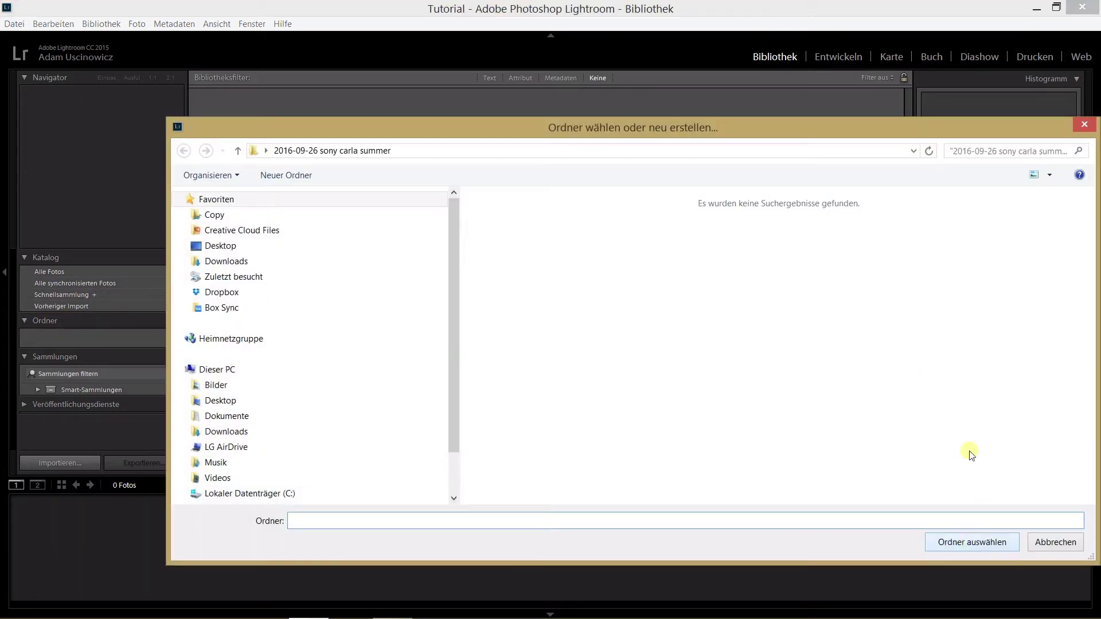
{"action": "left_click", "coordinate": [241, 245]}
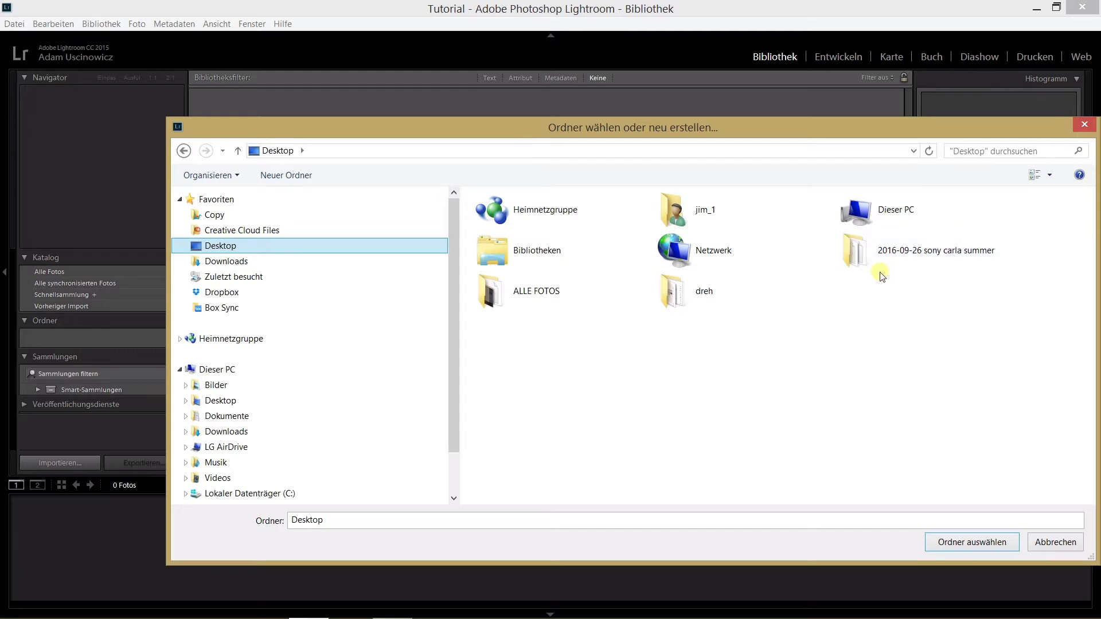
{"action": "mouse_move", "coordinate": [926, 250]}
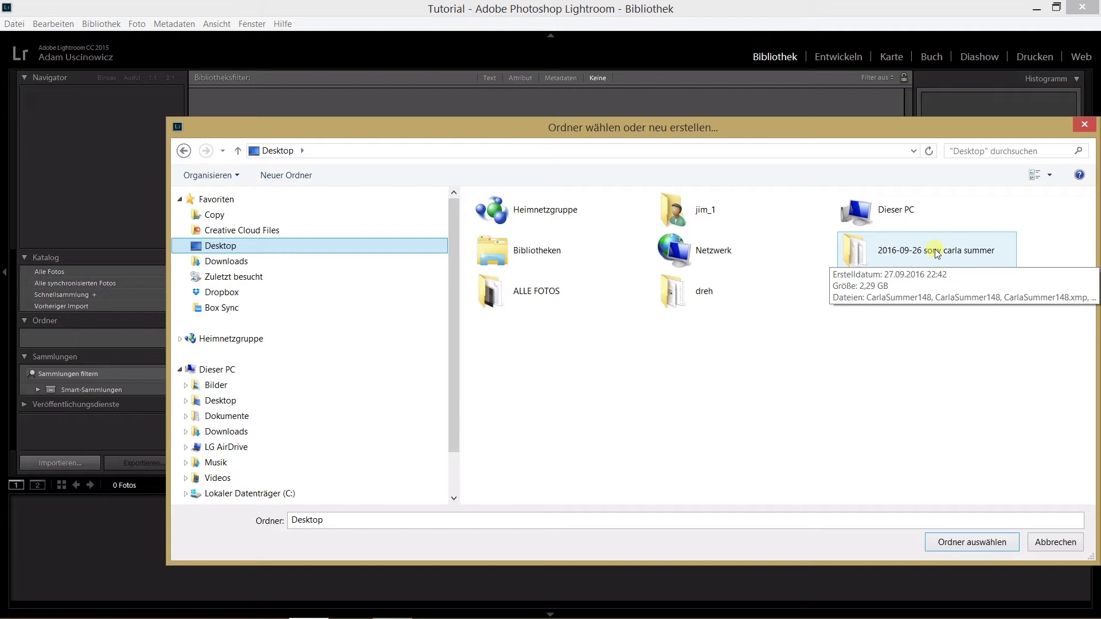
{"action": "left_click", "coordinate": [937, 254]}
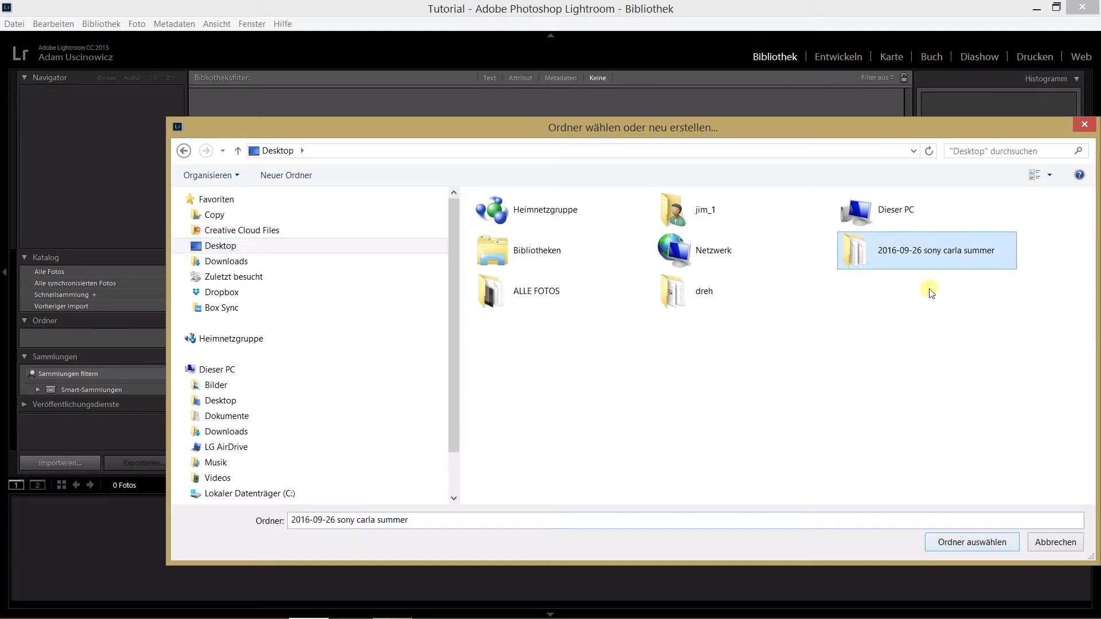
{"action": "left_click", "coordinate": [993, 542]}
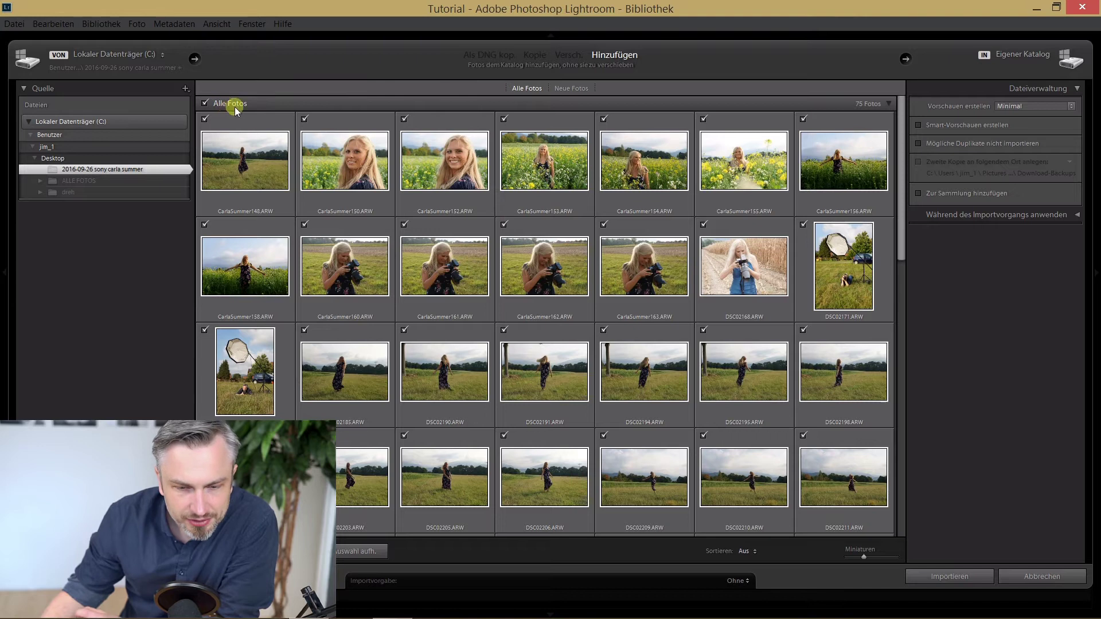
Import all 75 field shoot photos into the catalogue at their current location
{"action": "left_click", "coordinate": [958, 573]}
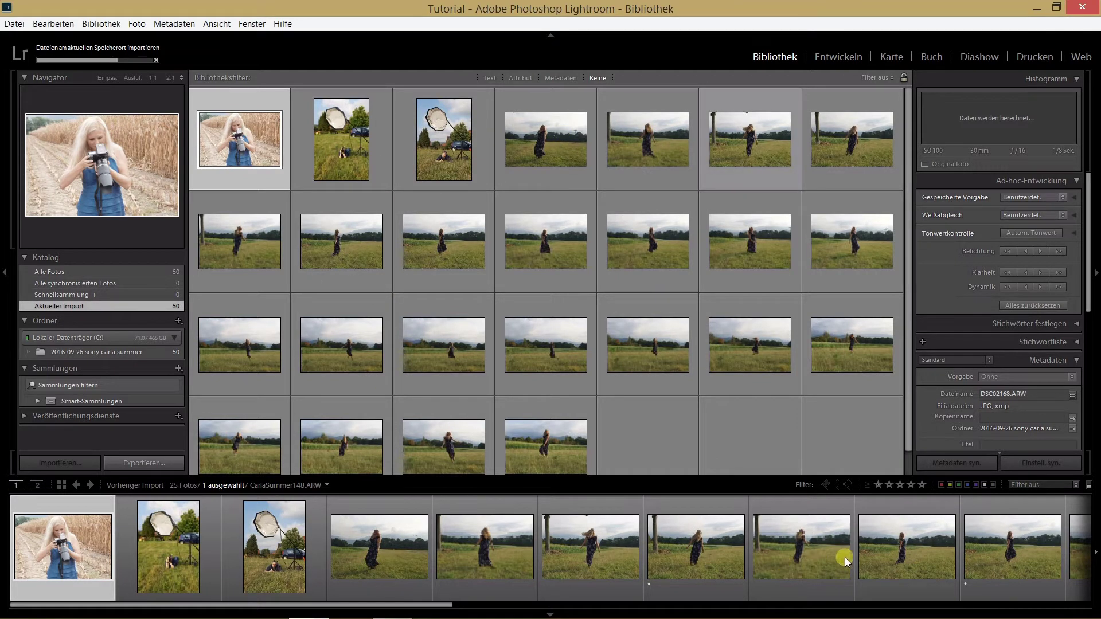
Open DSC02195.ARW in loupe view and switch to the Develop module
{"action": "left_click", "coordinate": [789, 550]}
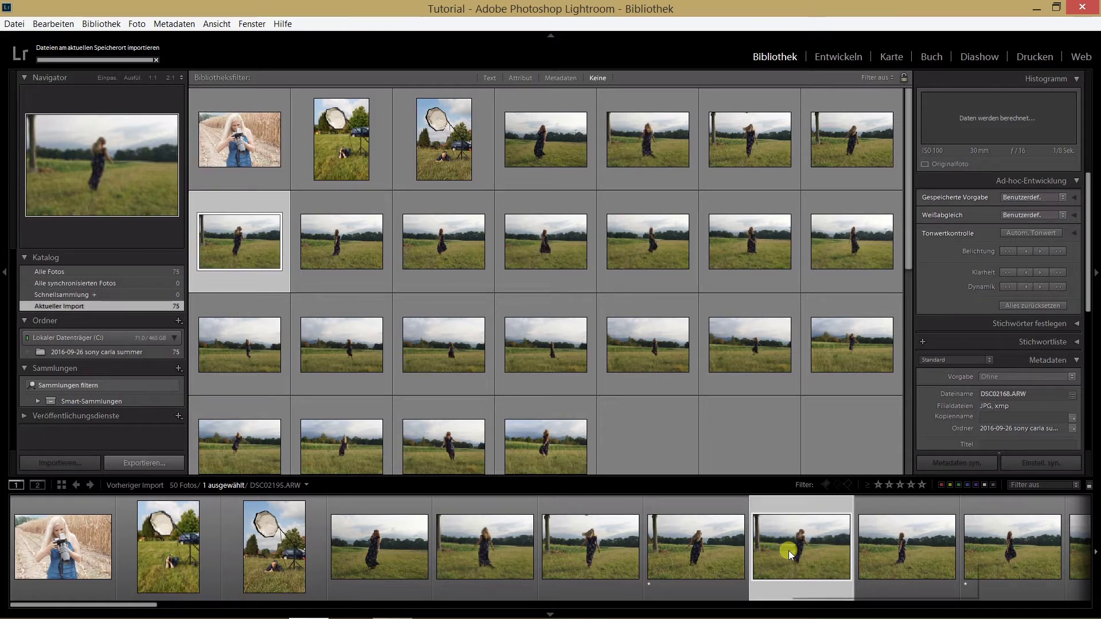
{"action": "double_click", "coordinate": [790, 551]}
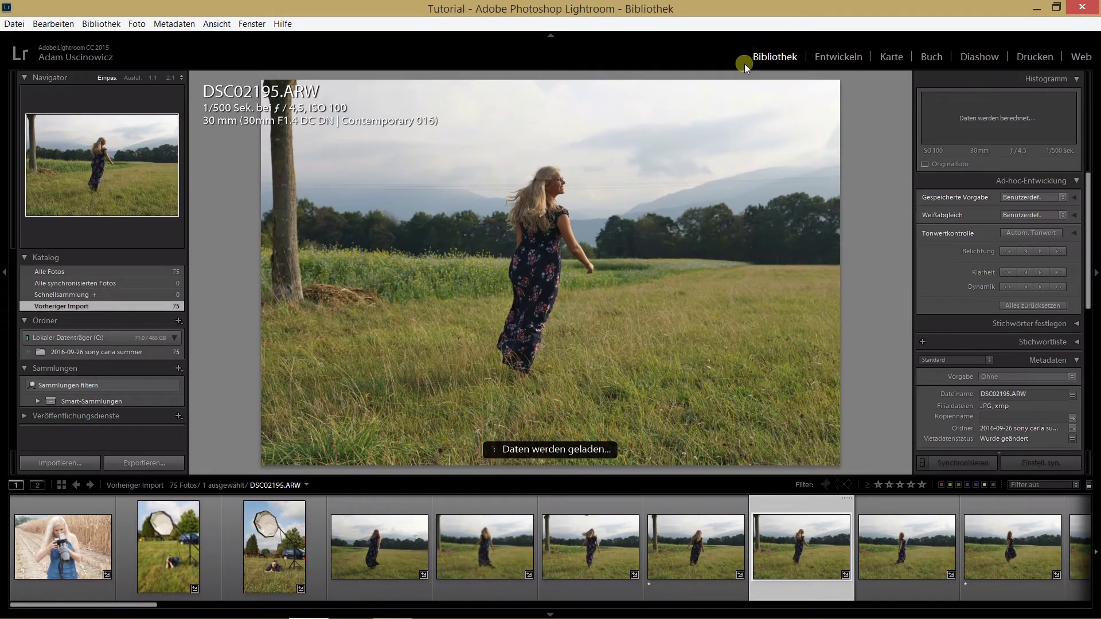
{"action": "left_click", "coordinate": [839, 57]}
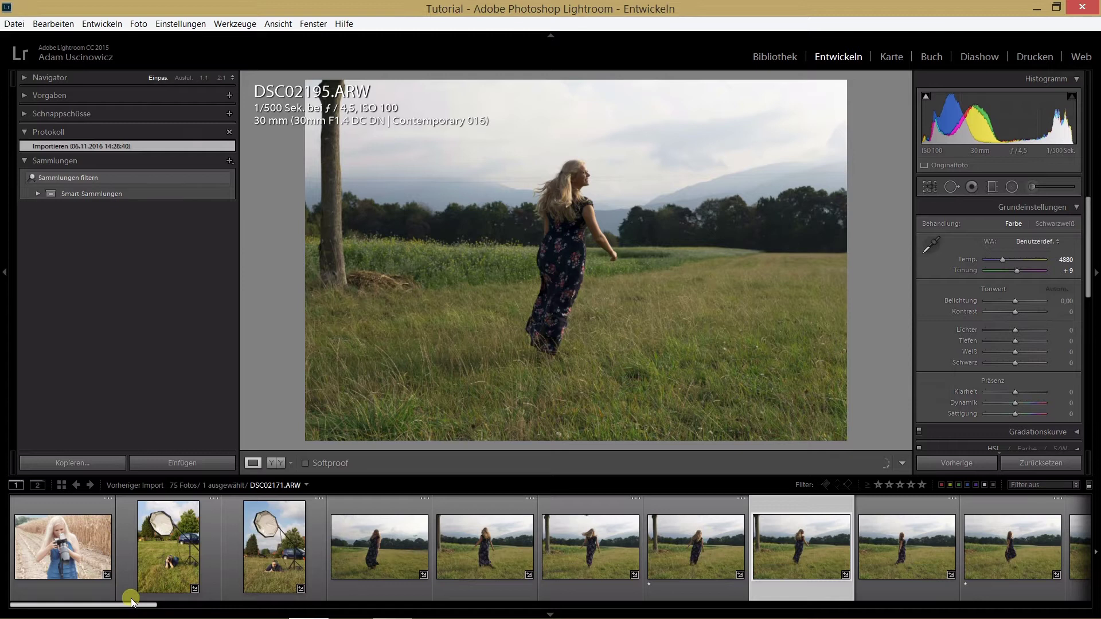
Load the flower-field portrait CarlaSummer154.ARW from the filmstrip into the Develop view
{"action": "left_click_drag", "start_coordinate": [137, 606], "coordinate": [830, 615]}
{"action": "mouse_move", "coordinate": [549, 546]}
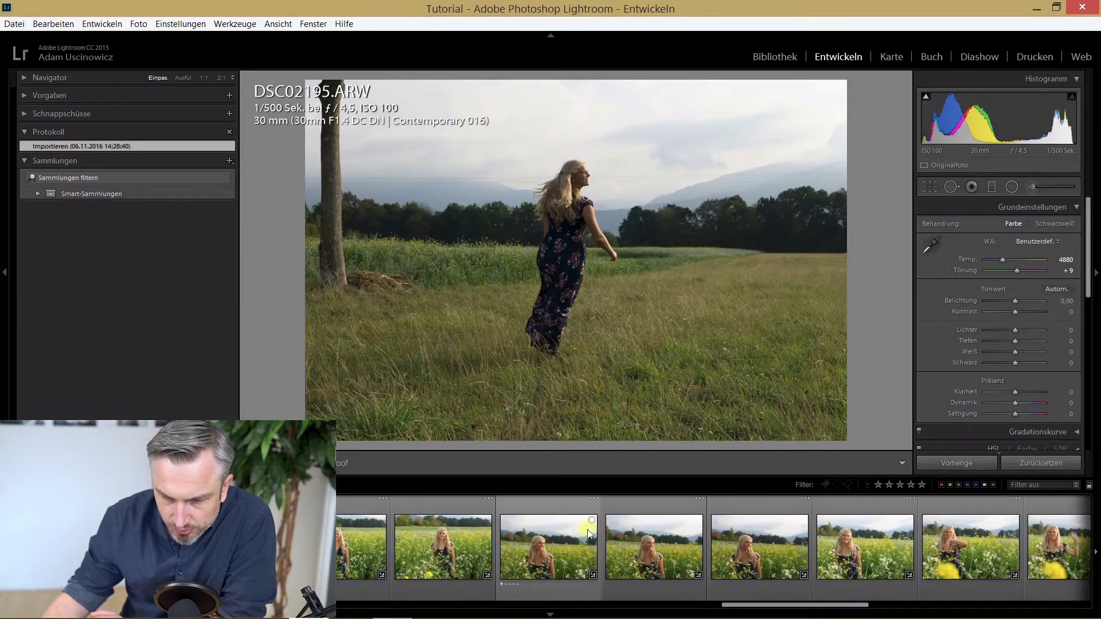
{"action": "left_click", "coordinate": [556, 561]}
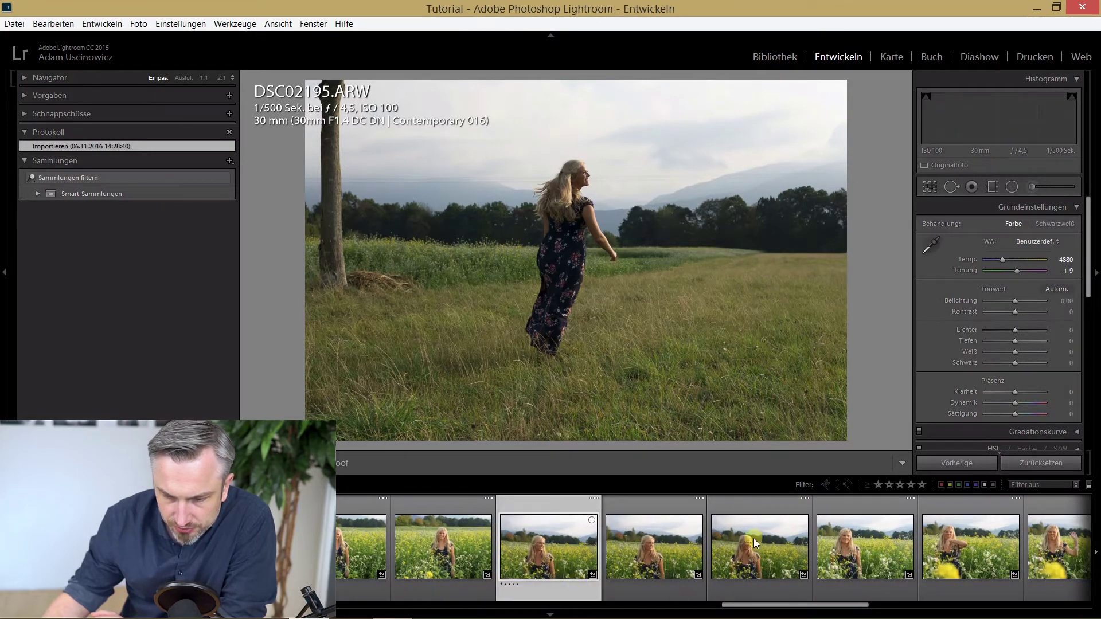
{"action": "left_click", "coordinate": [564, 526]}
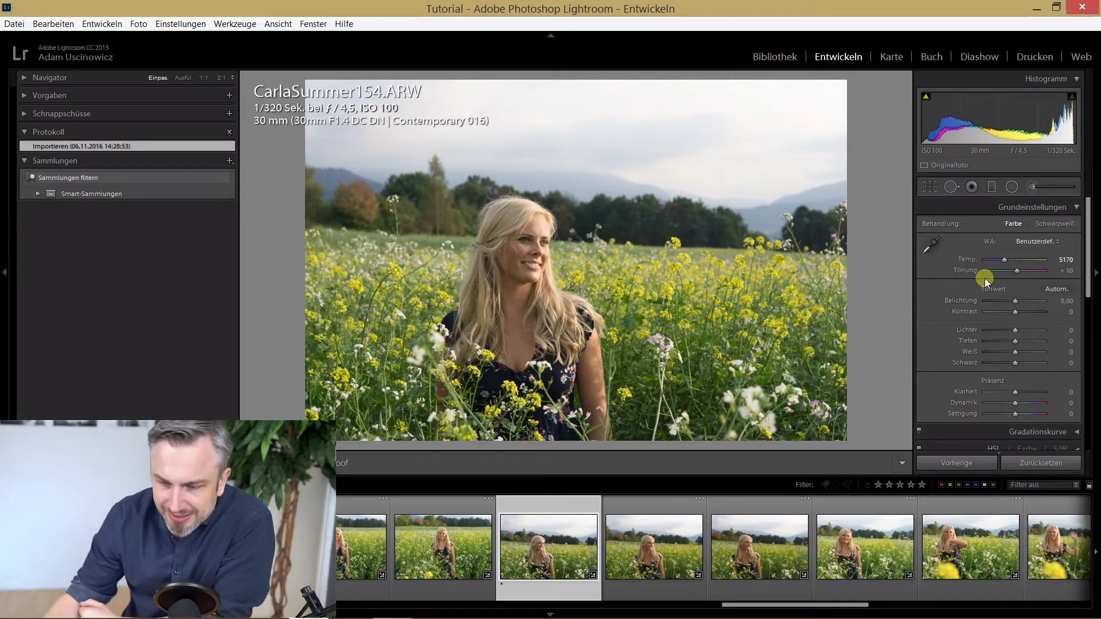
{"action": "mouse_move", "coordinate": [1089, 223]}
{"action": "left_mouse_down"}
{"action": "mouse_move", "coordinate": [1096, 303]}
{"action": "mouse_move", "coordinate": [1094, 229]}
{"action": "left_mouse_up"}
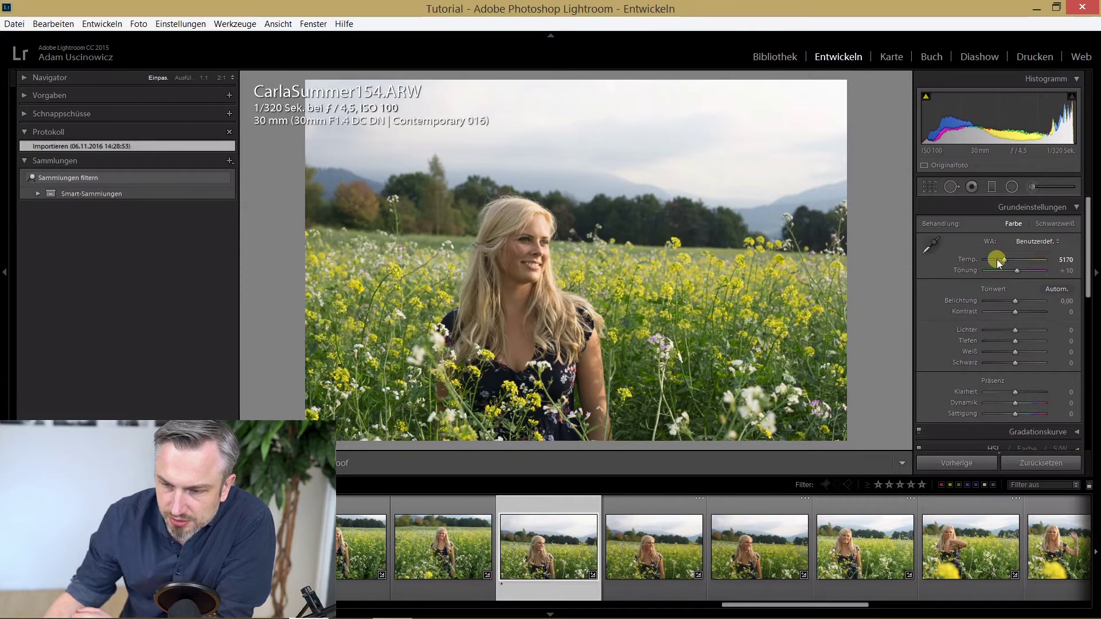
{"action": "left_click", "coordinate": [1054, 223]}
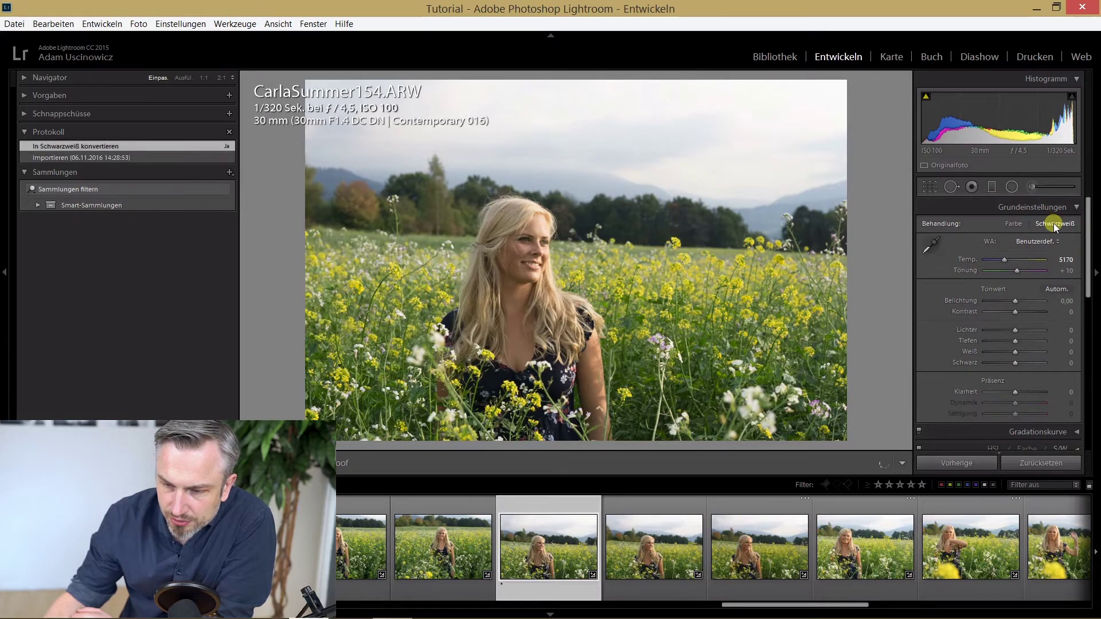
{"action": "left_click", "coordinate": [1013, 225]}
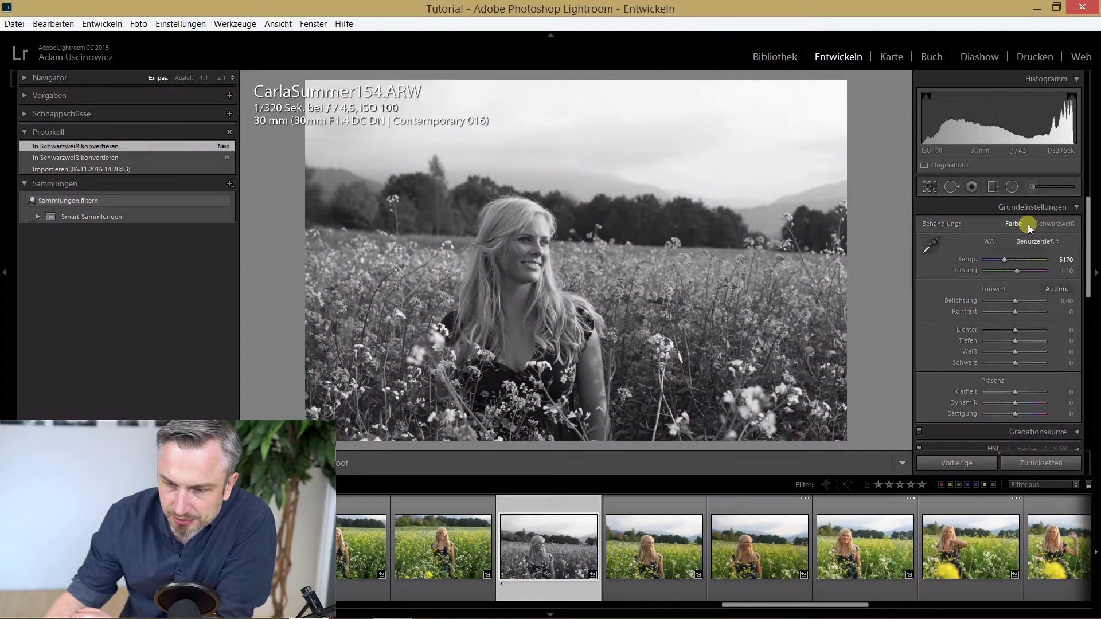
{"action": "left_click", "coordinate": [1038, 225]}
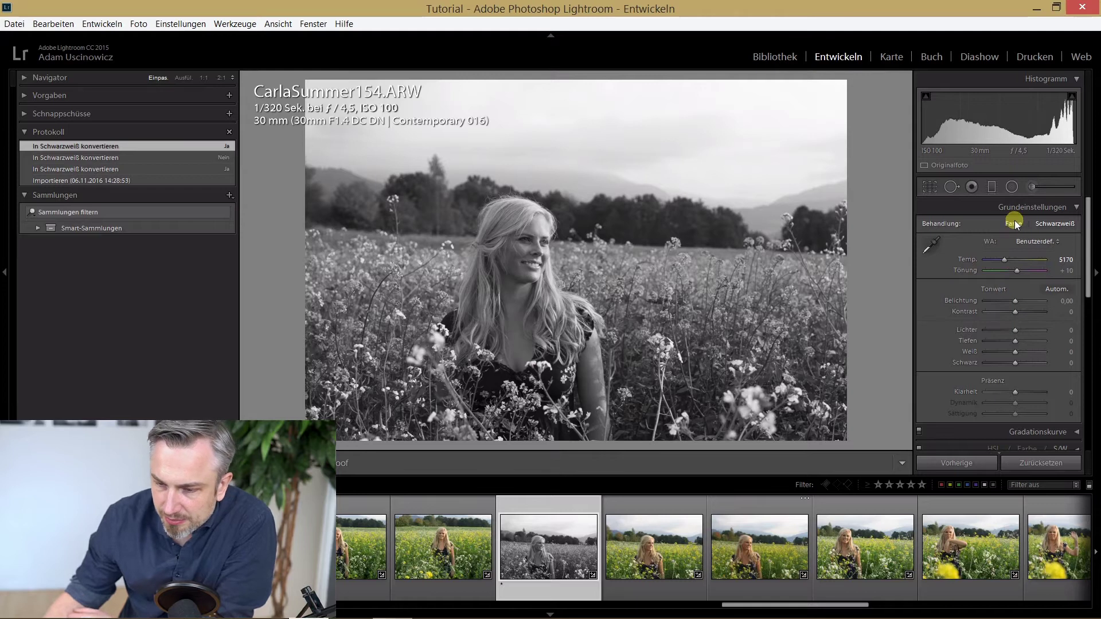
{"action": "left_click", "coordinate": [1013, 224]}
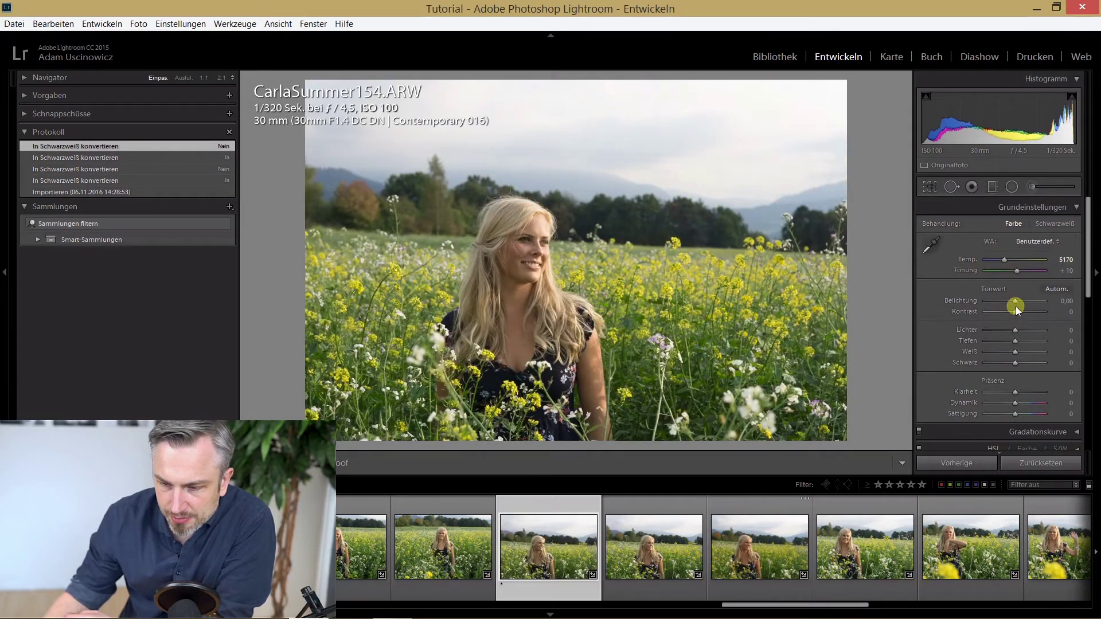
Set Exposure to +0.92, Highlights to −81 and Clarity to +9 in Basic
{"action": "left_click_drag", "start_coordinate": [1016, 300], "coordinate": [1020, 301]}
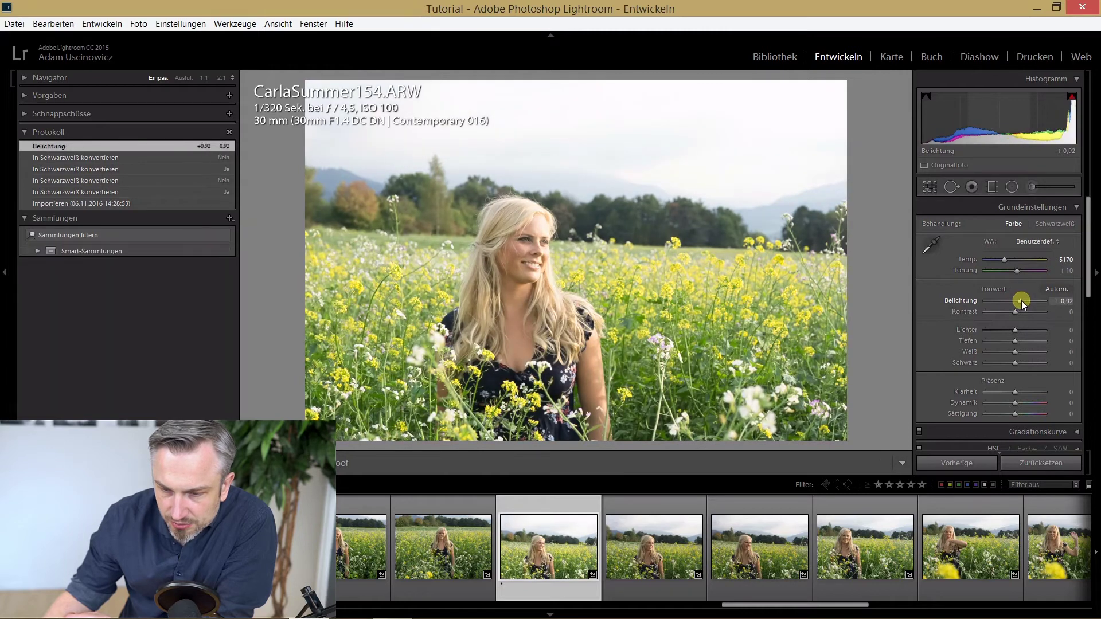
{"action": "mouse_move", "coordinate": [1015, 329]}
{"action": "left_mouse_down"}
{"action": "mouse_move", "coordinate": [954, 331]}
{"action": "mouse_move", "coordinate": [1051, 333]}
{"action": "mouse_move", "coordinate": [992, 333]}
{"action": "left_mouse_up"}
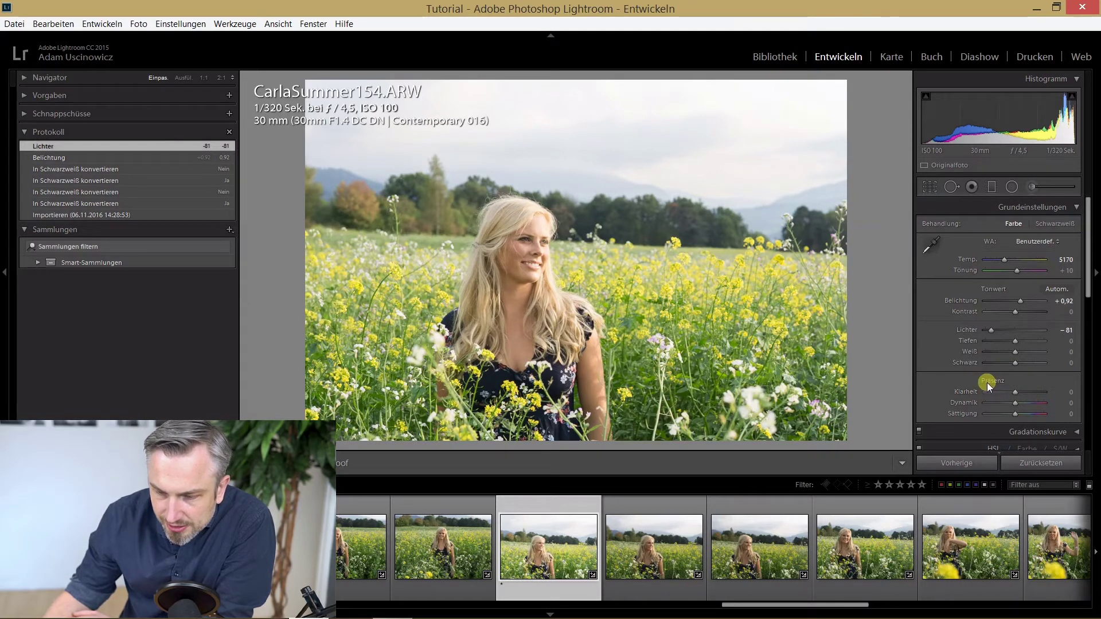
{"action": "left_click_drag", "start_coordinate": [1013, 392], "coordinate": [1097, 388]}
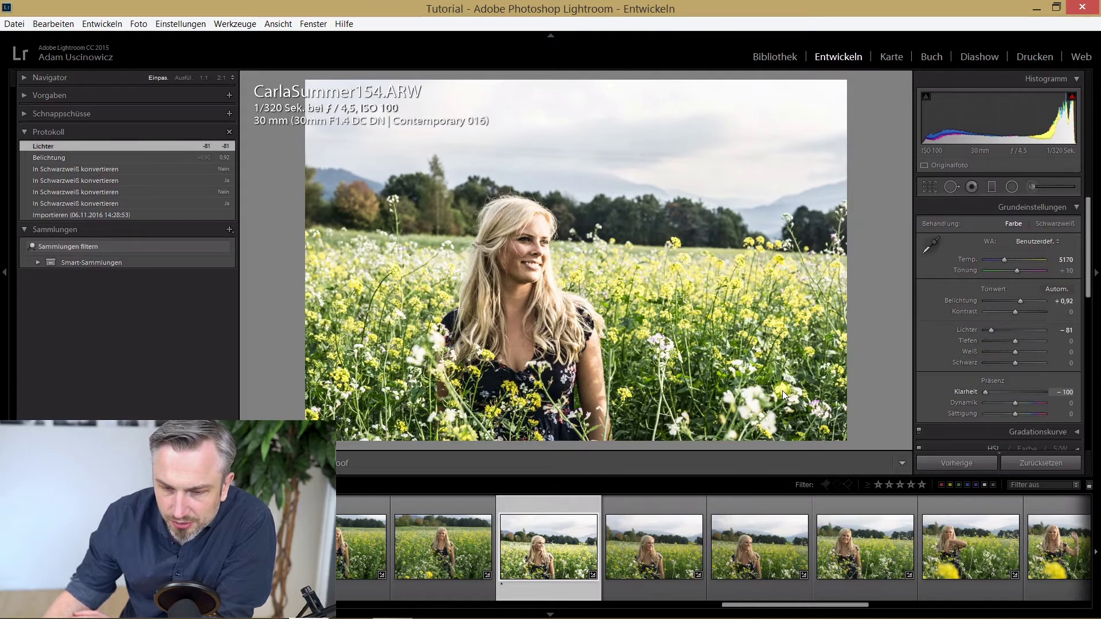
{"action": "left_click", "coordinate": [977, 392]}
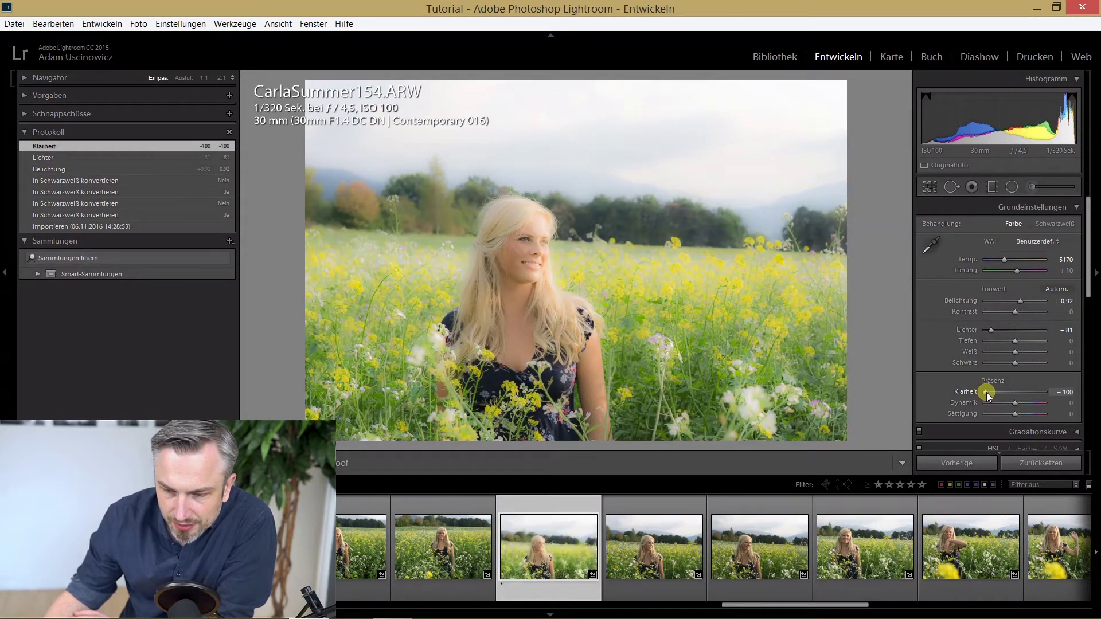
{"action": "mouse_move", "coordinate": [986, 392]}
{"action": "left_mouse_down"}
{"action": "mouse_move", "coordinate": [1059, 389]}
{"action": "mouse_move", "coordinate": [1016, 394]}
{"action": "left_mouse_up"}
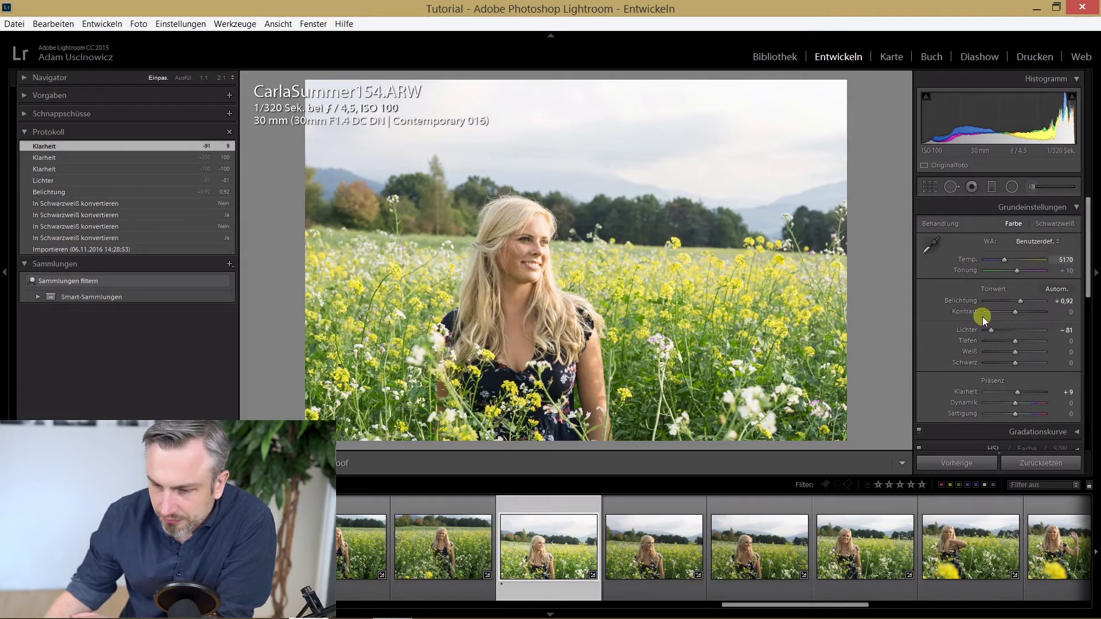
In the Detail panel, set sharpening Amount to 74 and Radius to 0.6
{"action": "scroll", "coordinate": [1084, 270], "scroll_direction": "down", "scroll_amount": 2}
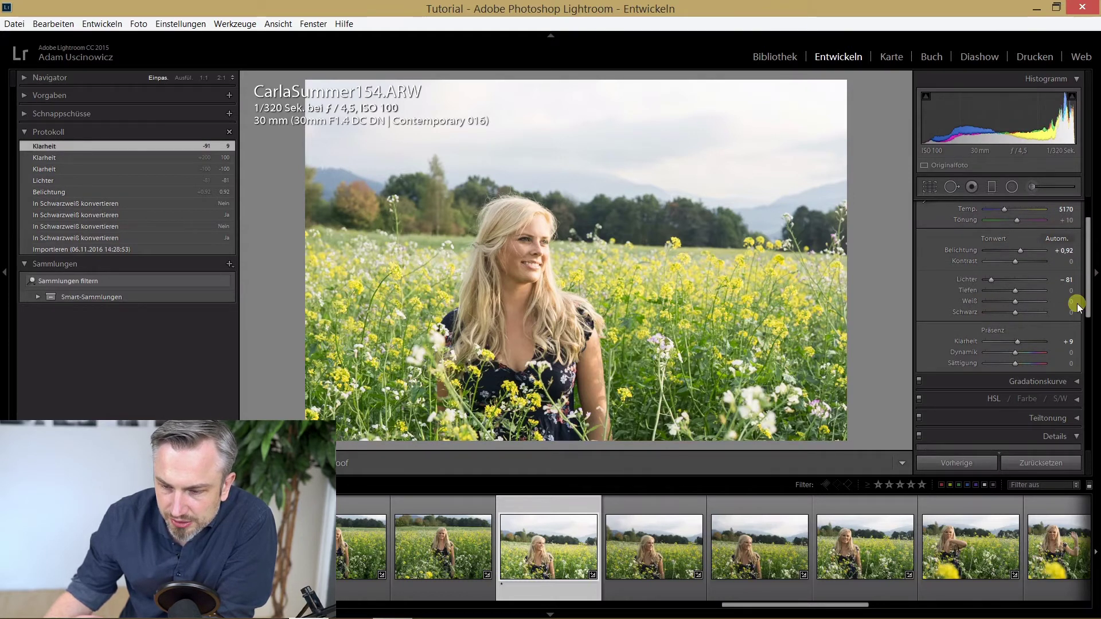
{"action": "scroll", "coordinate": [1081, 304], "scroll_direction": "down", "scroll_amount": 5}
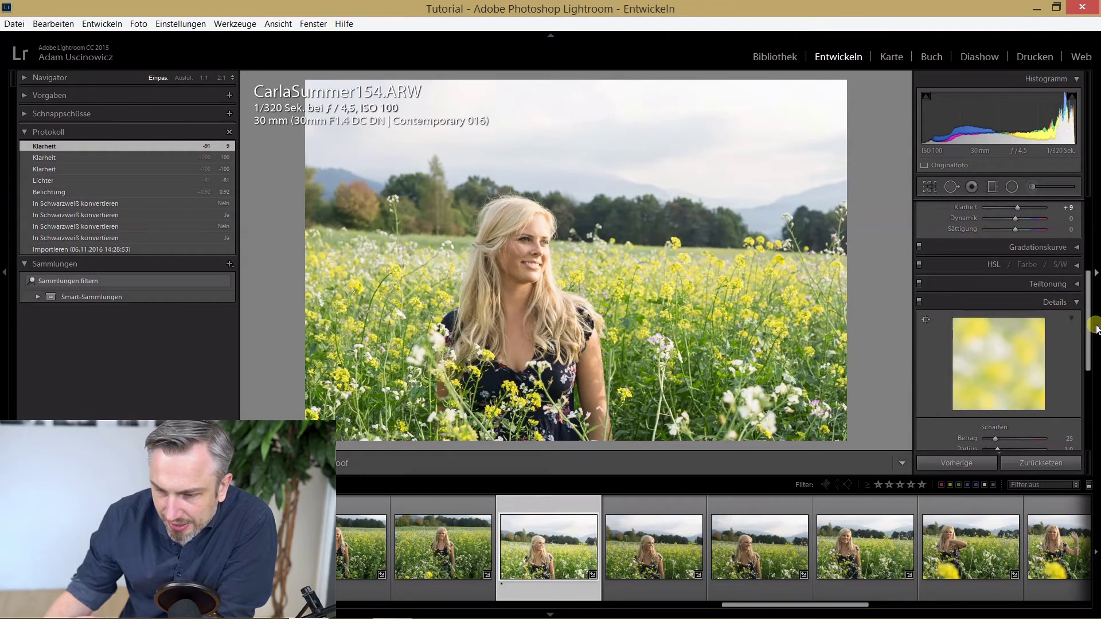
{"action": "scroll", "coordinate": [1090, 336], "scroll_direction": "down", "scroll_amount": 3}
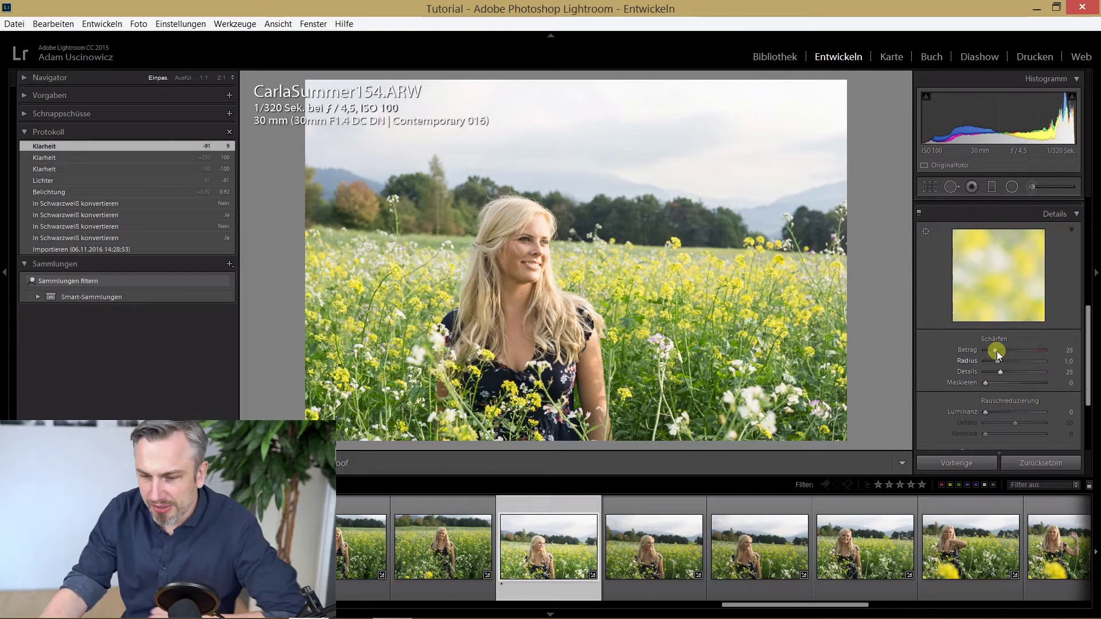
{"action": "mouse_move", "coordinate": [998, 351]}
{"action": "left_mouse_down"}
{"action": "mouse_move", "coordinate": [1020, 349]}
{"action": "mouse_move", "coordinate": [958, 351]}
{"action": "left_mouse_up"}
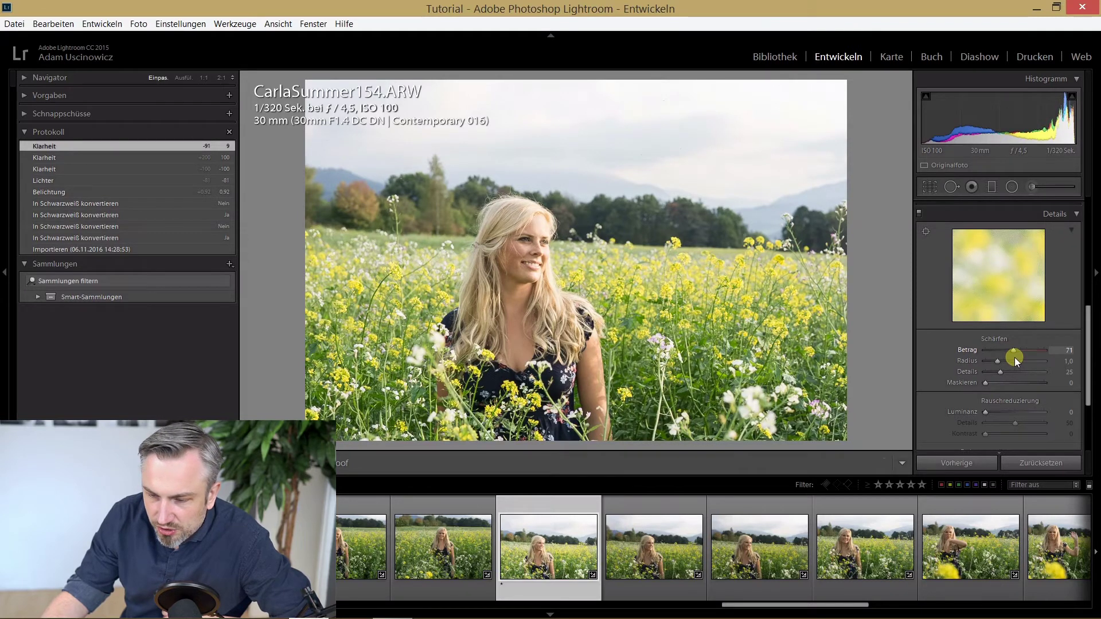
{"action": "left_click_drag", "start_coordinate": [1016, 356], "coordinate": [993, 363]}
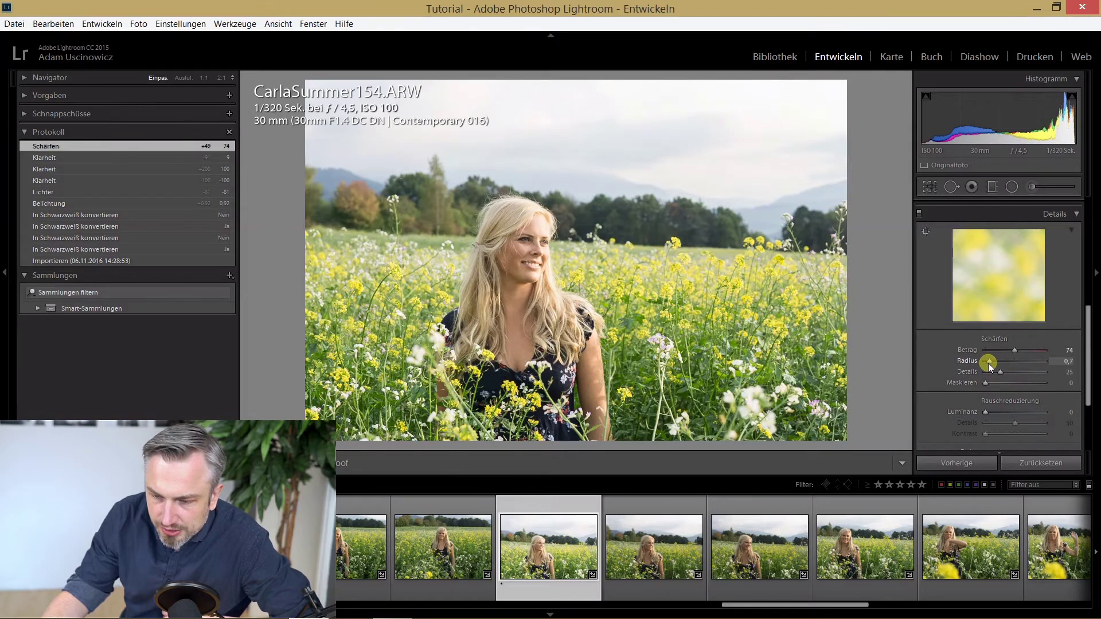
{"action": "left_click_drag", "start_coordinate": [987, 363], "coordinate": [988, 363]}
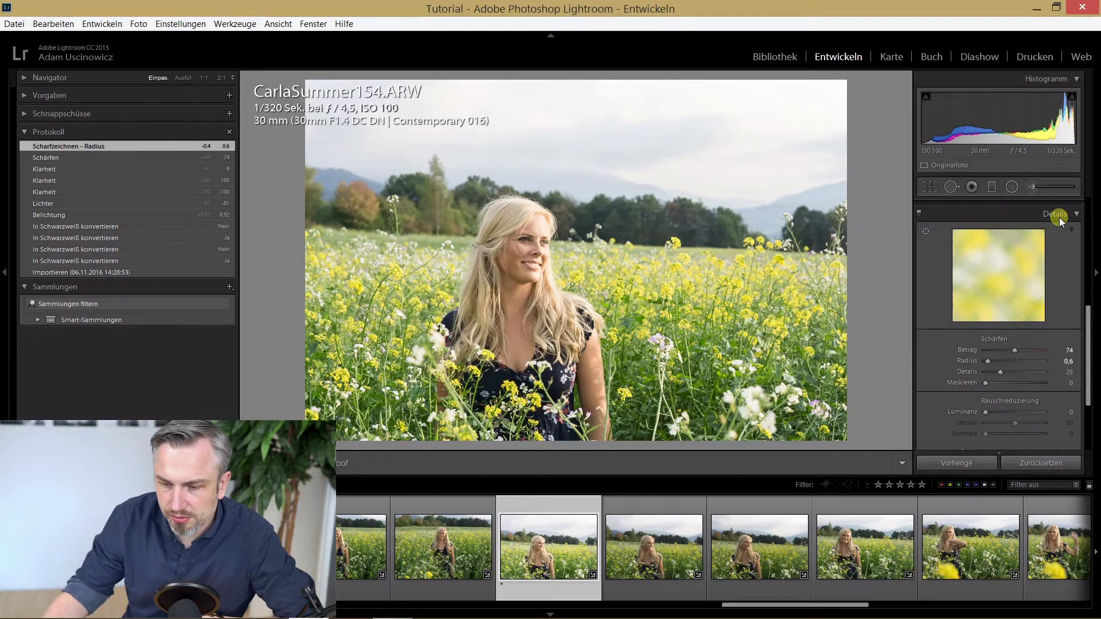
{"action": "mouse_move", "coordinate": [1089, 316]}
{"action": "left_mouse_down"}
{"action": "mouse_move", "coordinate": [1093, 358]}
{"action": "mouse_move", "coordinate": [1089, 304]}
{"action": "left_mouse_up"}
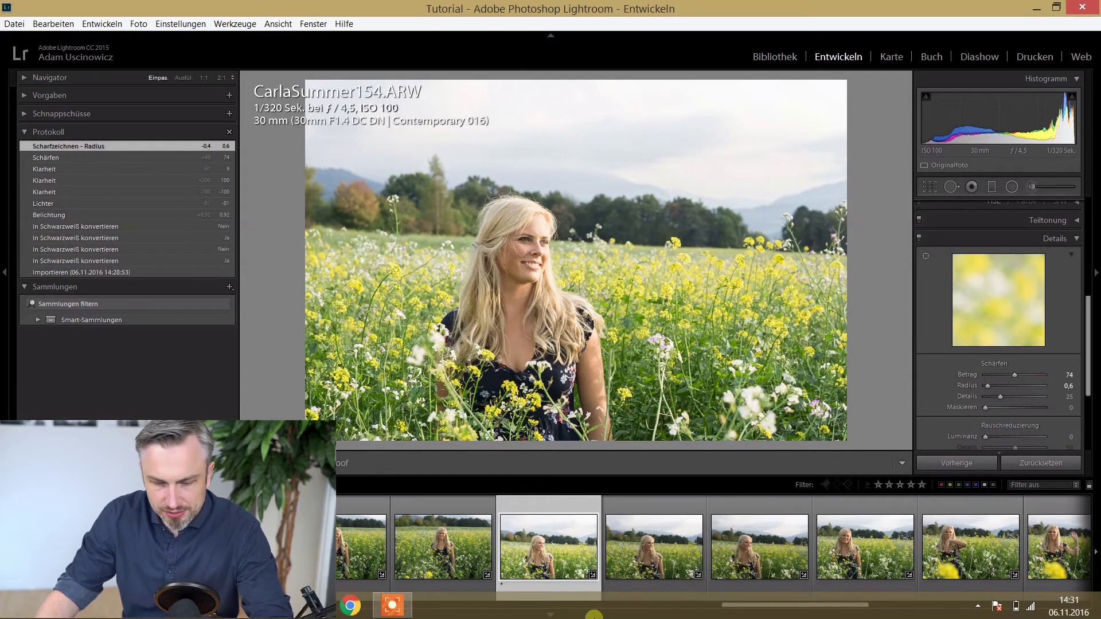
Select three more series photos and sync every develop setting from CarlaSummer154 to them
{"action": "left_click", "coordinate": [634, 557], "text": "ctrl"}
{"action": "left_click", "coordinate": [737, 543], "text": "ctrl"}
{"action": "left_click", "coordinate": [859, 540], "text": "ctrl"}
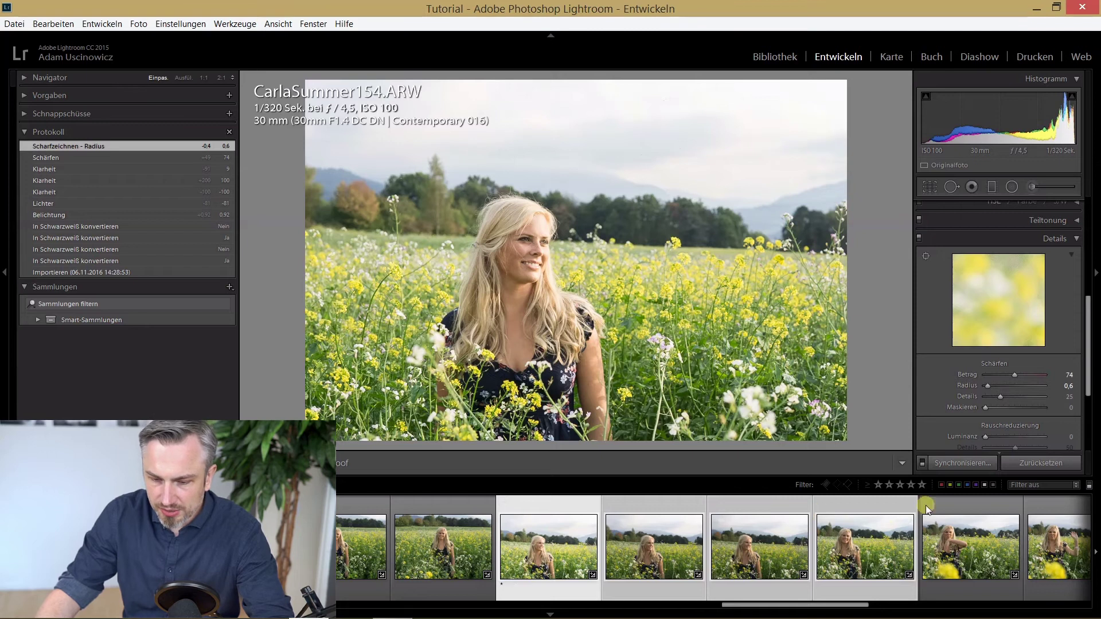
{"action": "left_click", "coordinate": [973, 466]}
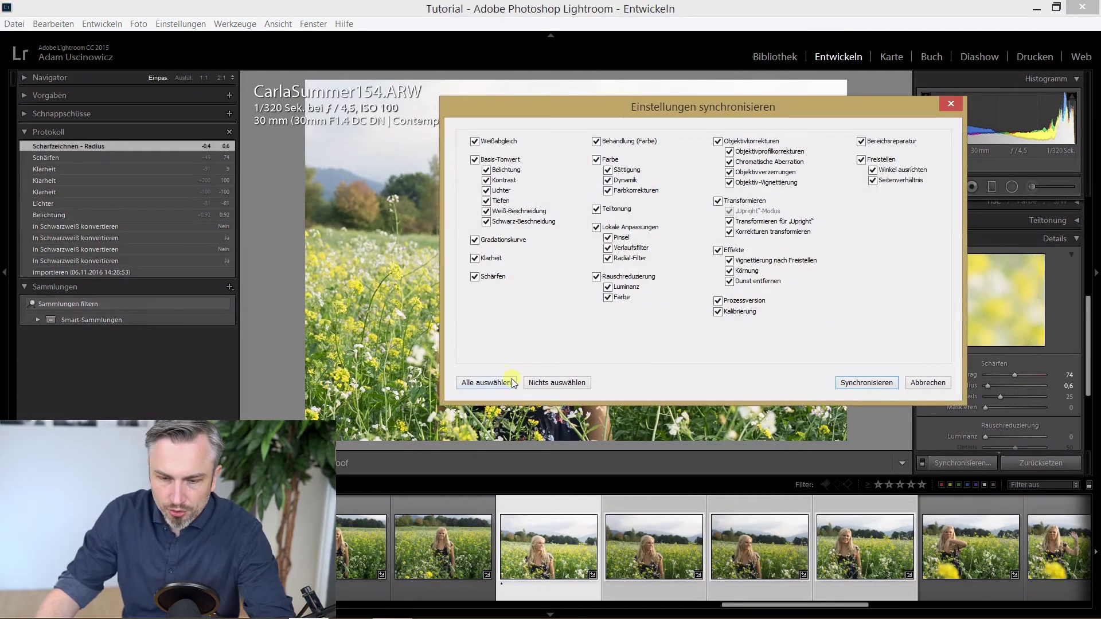
{"action": "left_click", "coordinate": [529, 383]}
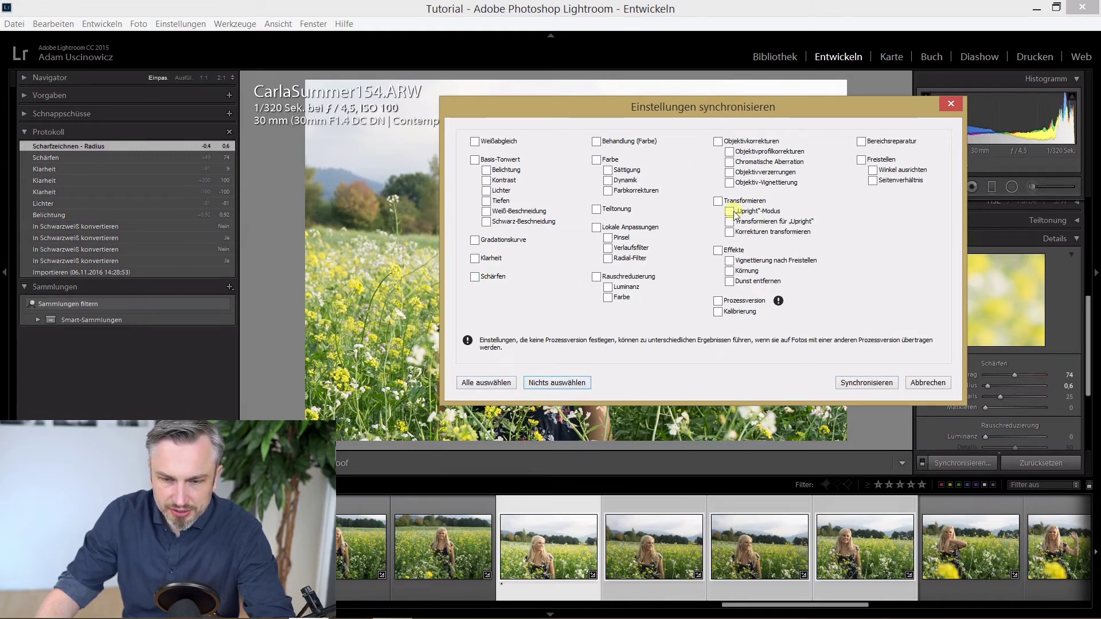
{"action": "left_click", "coordinate": [489, 385]}
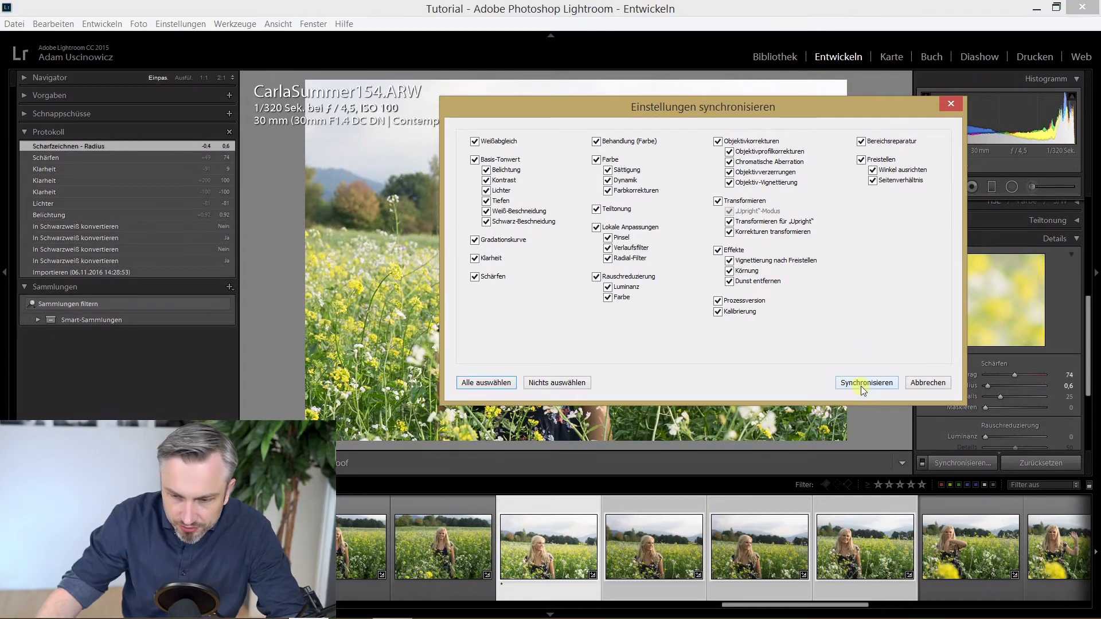
{"action": "left_click", "coordinate": [862, 384]}
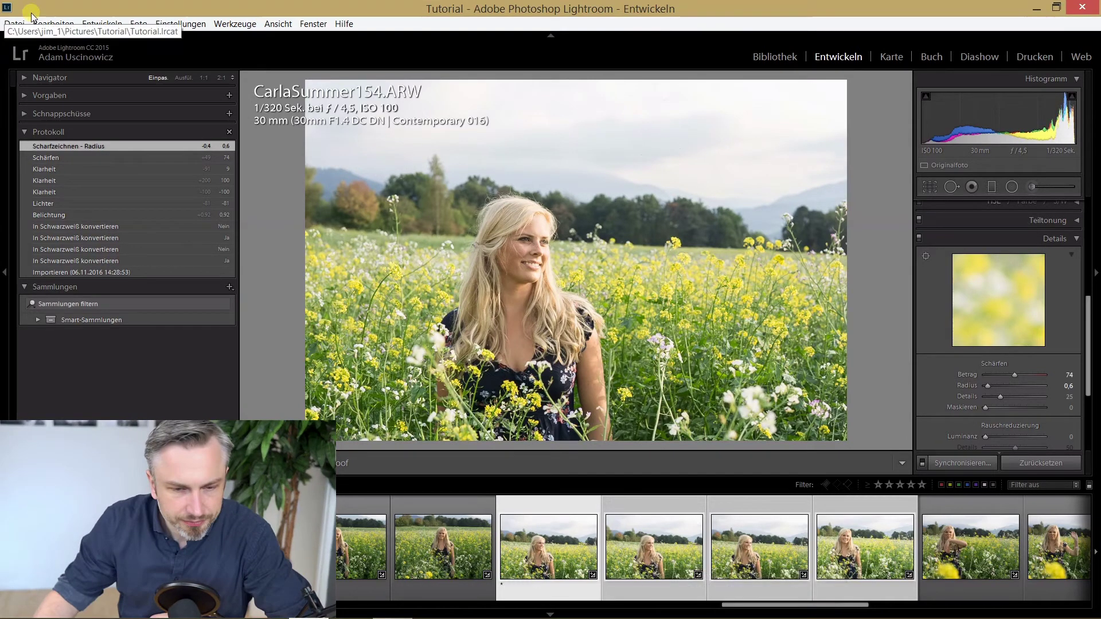
Start exporting the selected photos with a specific-folder destination
{"action": "left_click", "coordinate": [14, 24]}
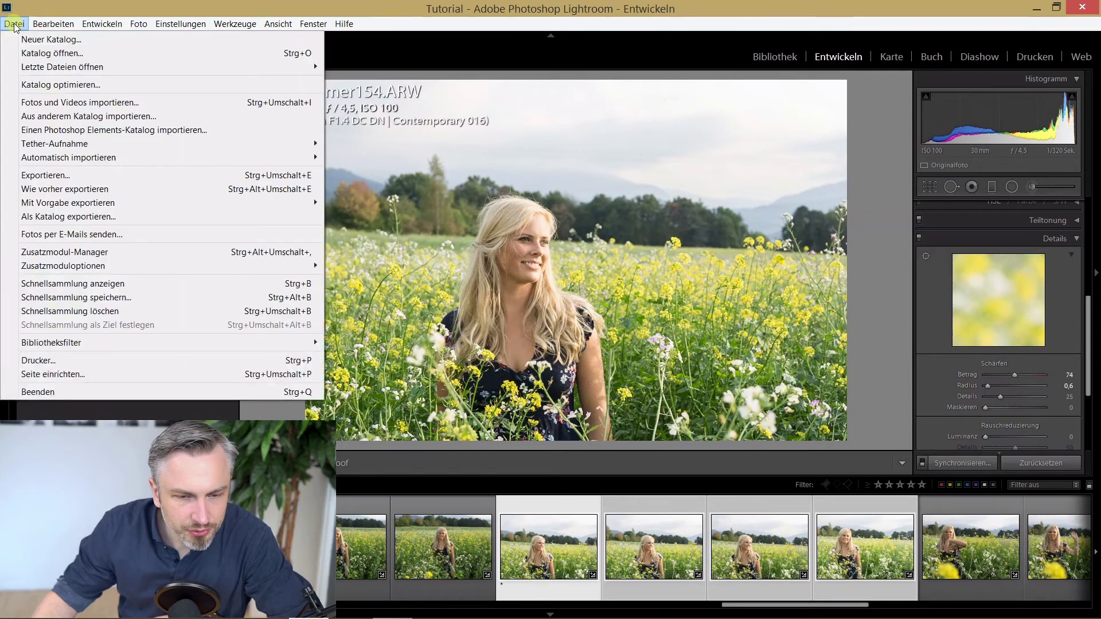
{"action": "left_click", "coordinate": [63, 174]}
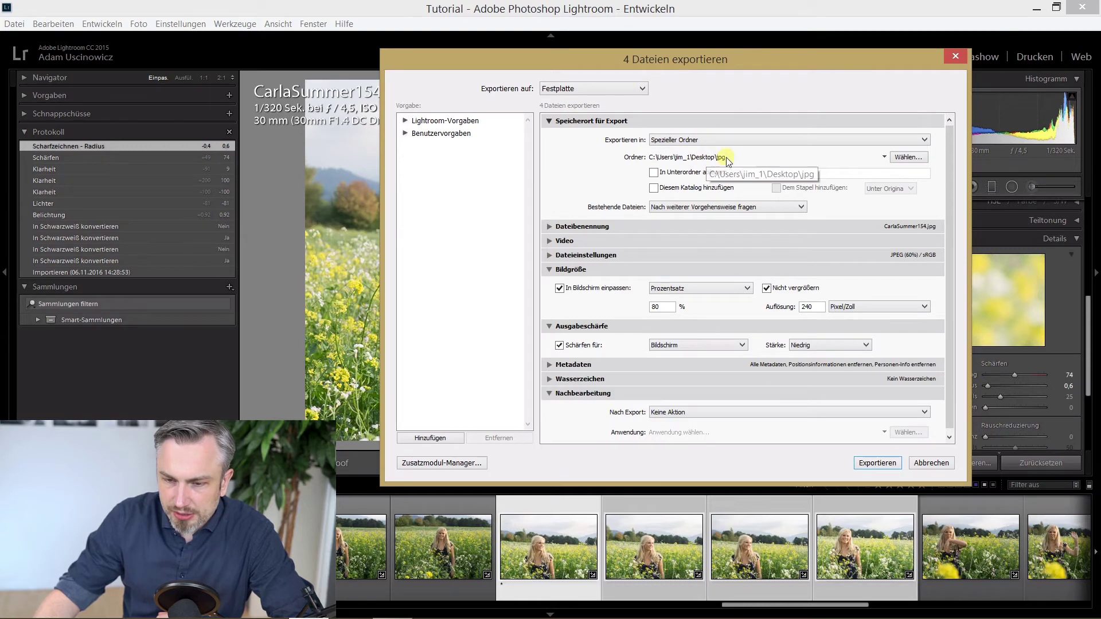
{"action": "left_click", "coordinate": [681, 144]}
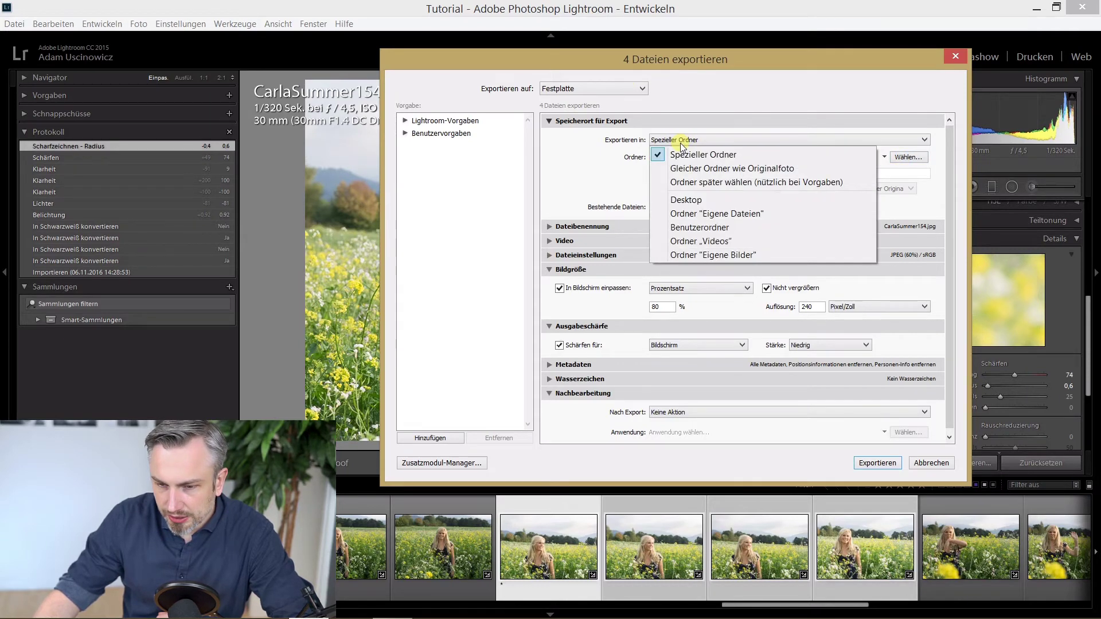
{"action": "left_click", "coordinate": [632, 166]}
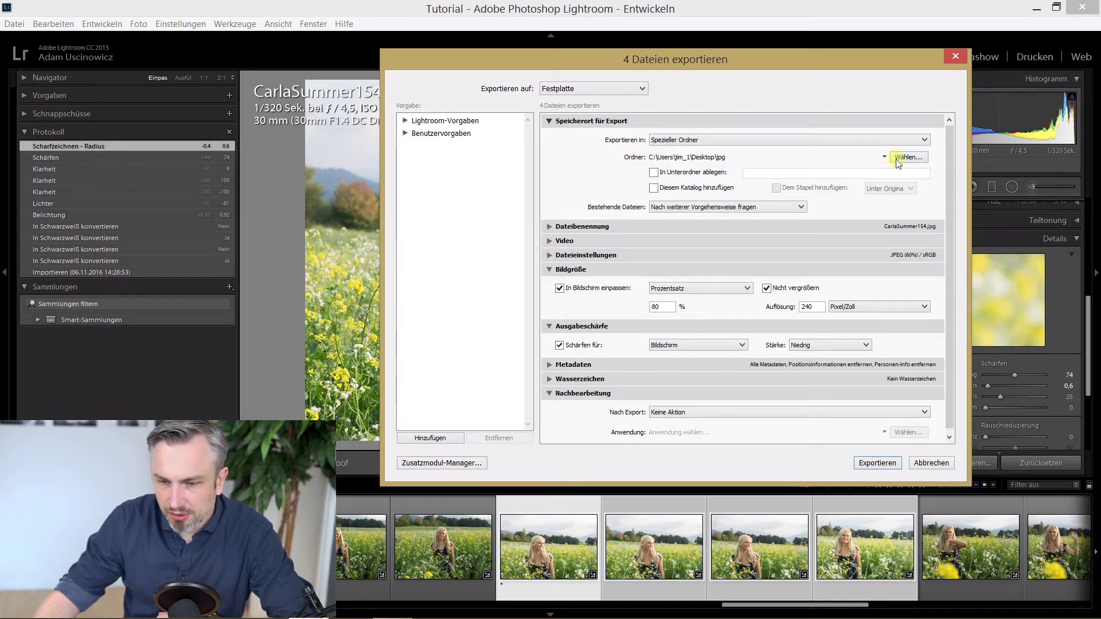
Create a new desktop folder named jpg and make it the export destination
{"action": "left_click", "coordinate": [914, 165]}
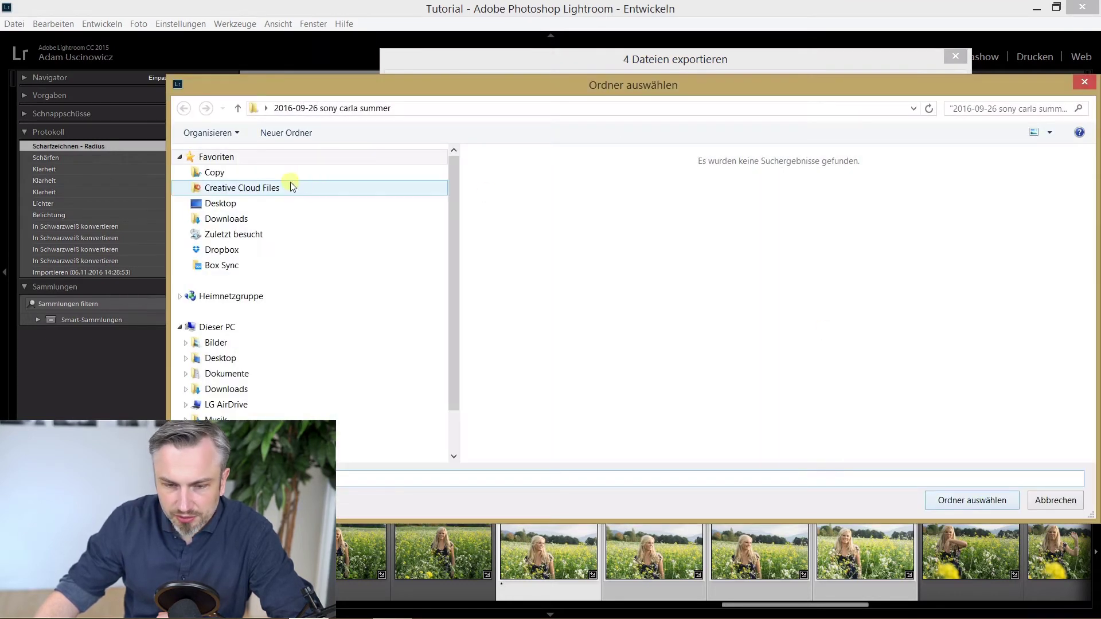
{"action": "left_click", "coordinate": [274, 205]}
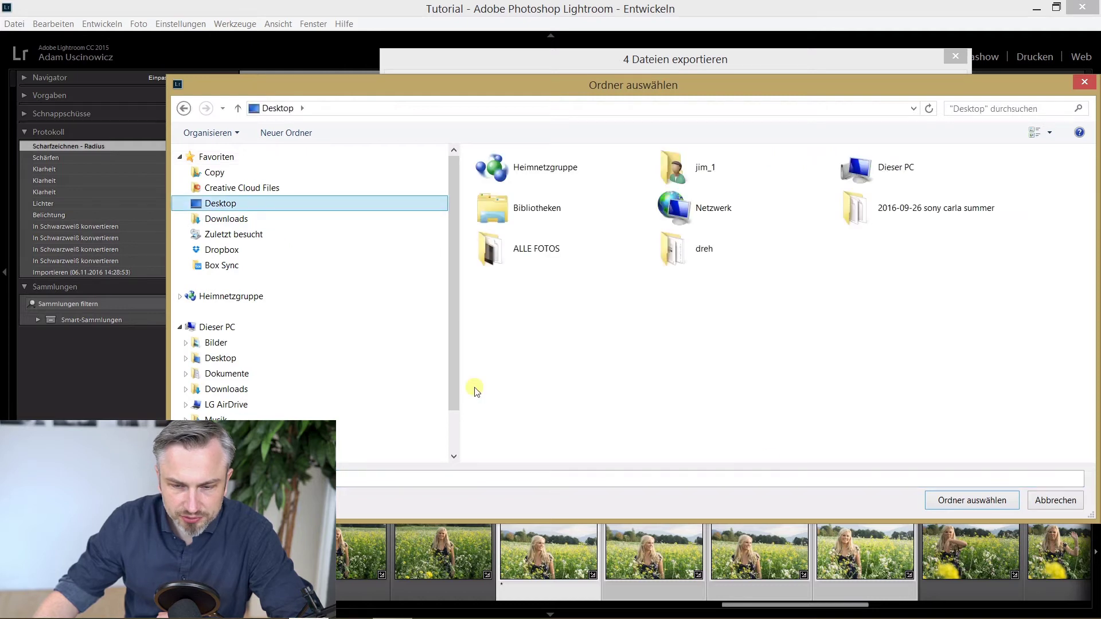
{"action": "left_click", "coordinate": [307, 140]}
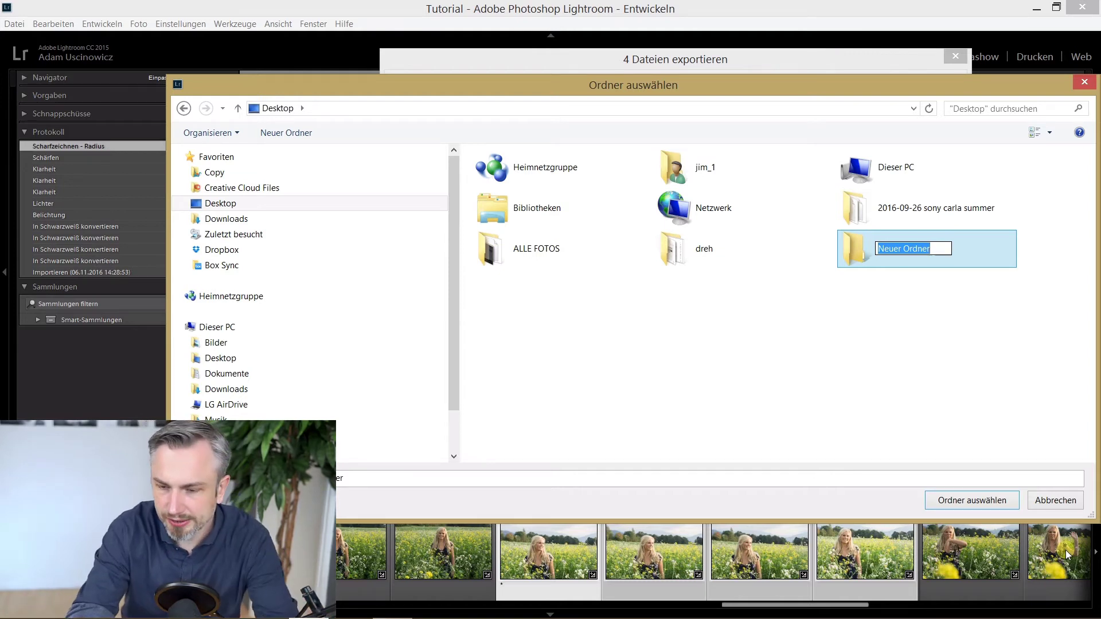
{"action": "type", "text": "jpg"}
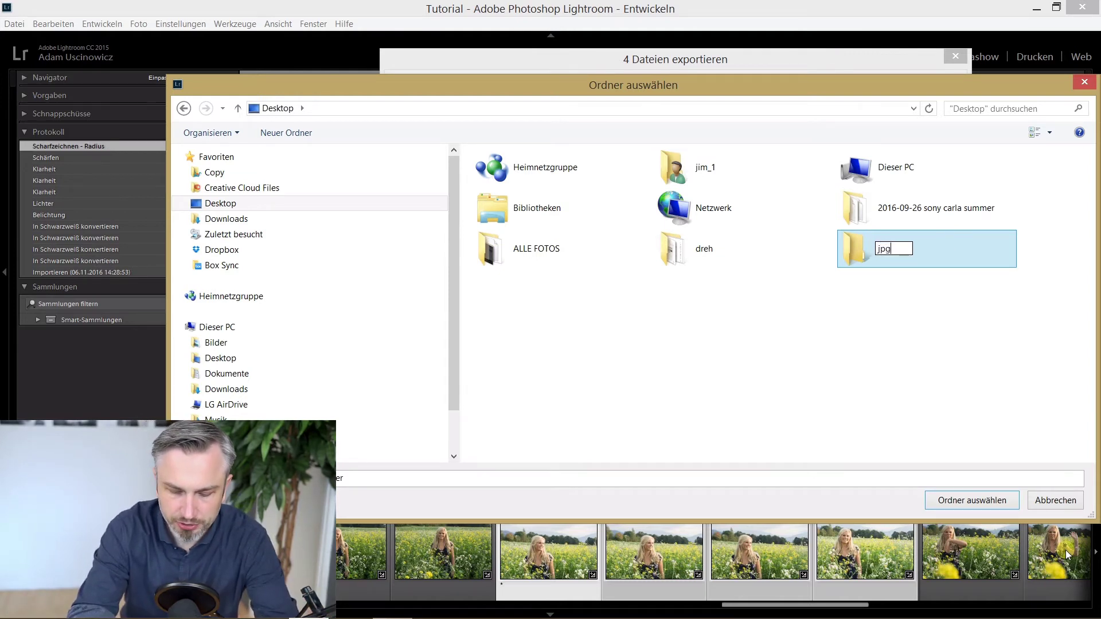
{"action": "double_click", "coordinate": [848, 243]}
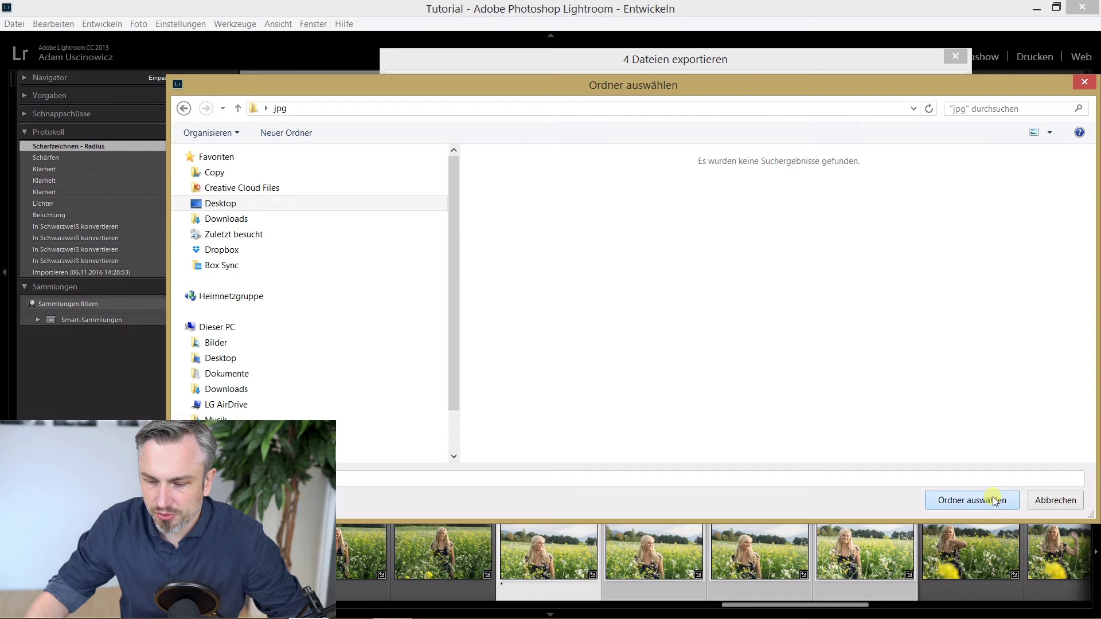
{"action": "left_click", "coordinate": [995, 501]}
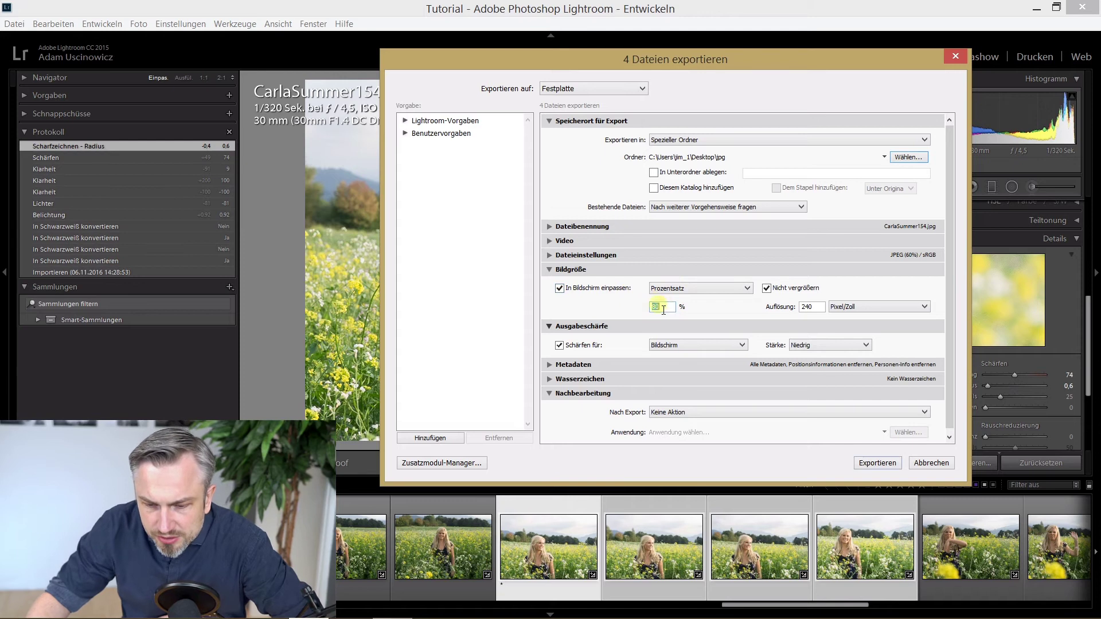
Scale the export to 50 percent with Screen output sharpening at Low strength
{"action": "type", "text": "100"}
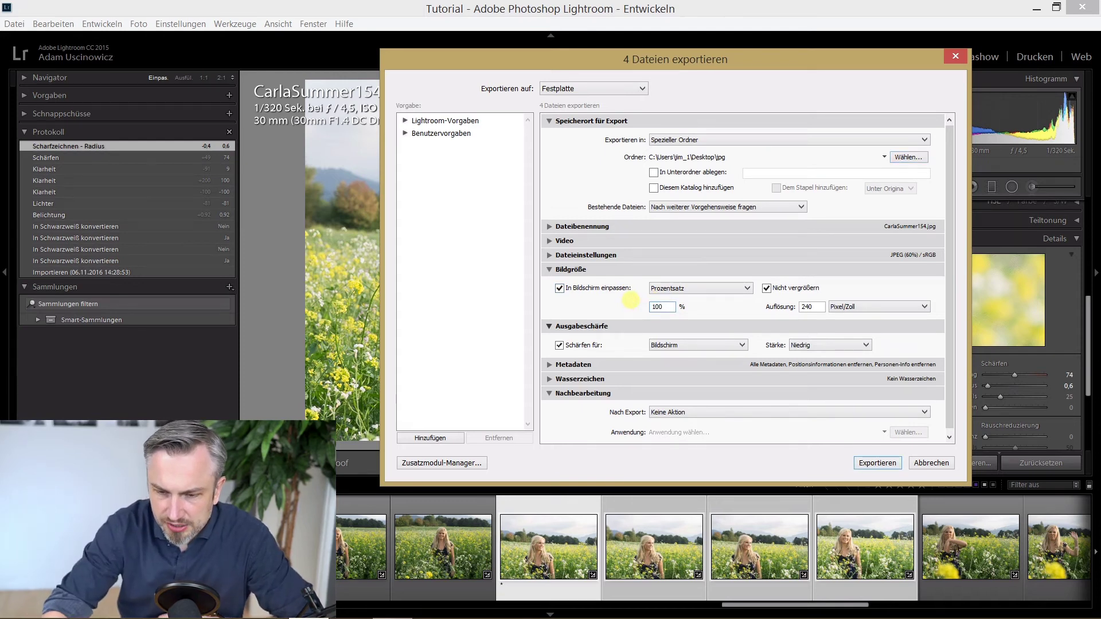
{"action": "key", "text": "BackSpace"}
{"action": "key", "text": "BackSpace"}
{"action": "key", "text": "BackSpace"}
{"action": "type", "text": "50"}
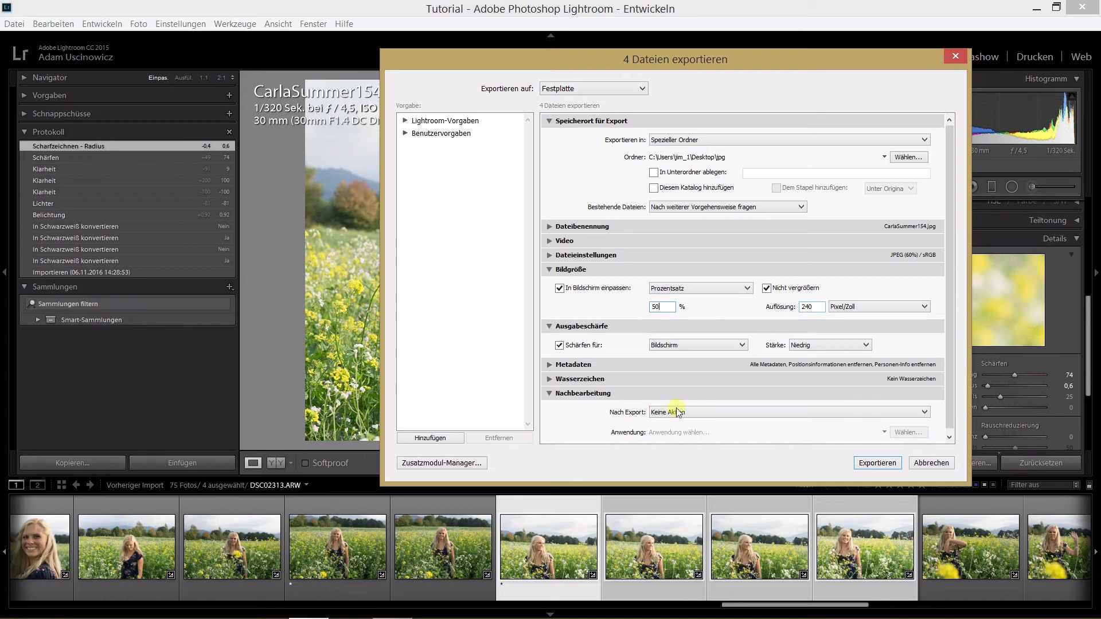
{"action": "left_click", "coordinate": [686, 346]}
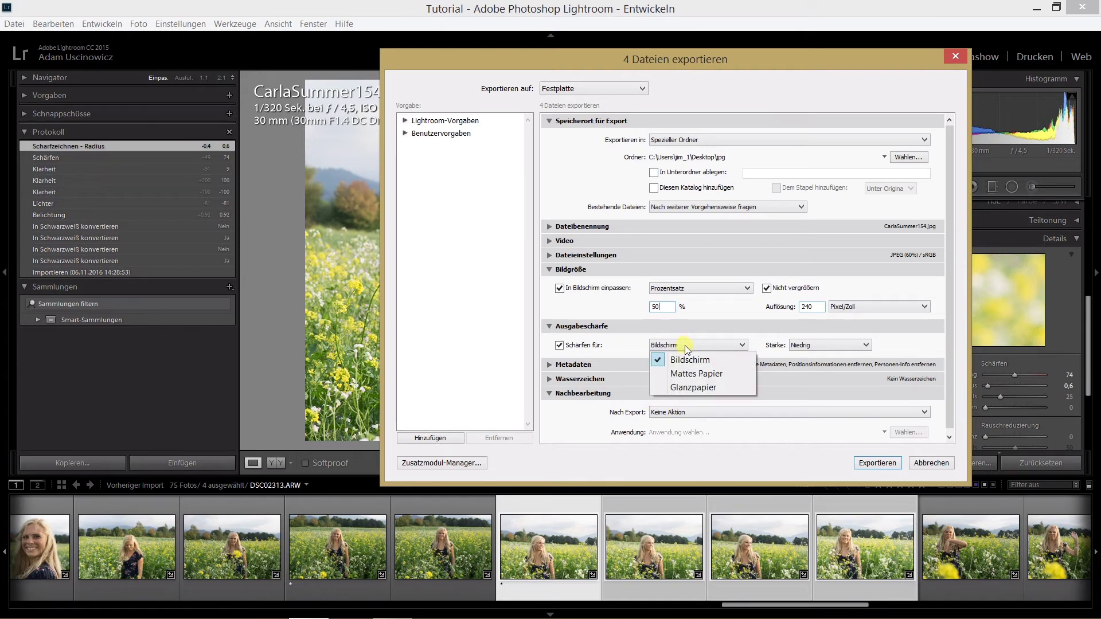
{"action": "left_click", "coordinate": [705, 390]}
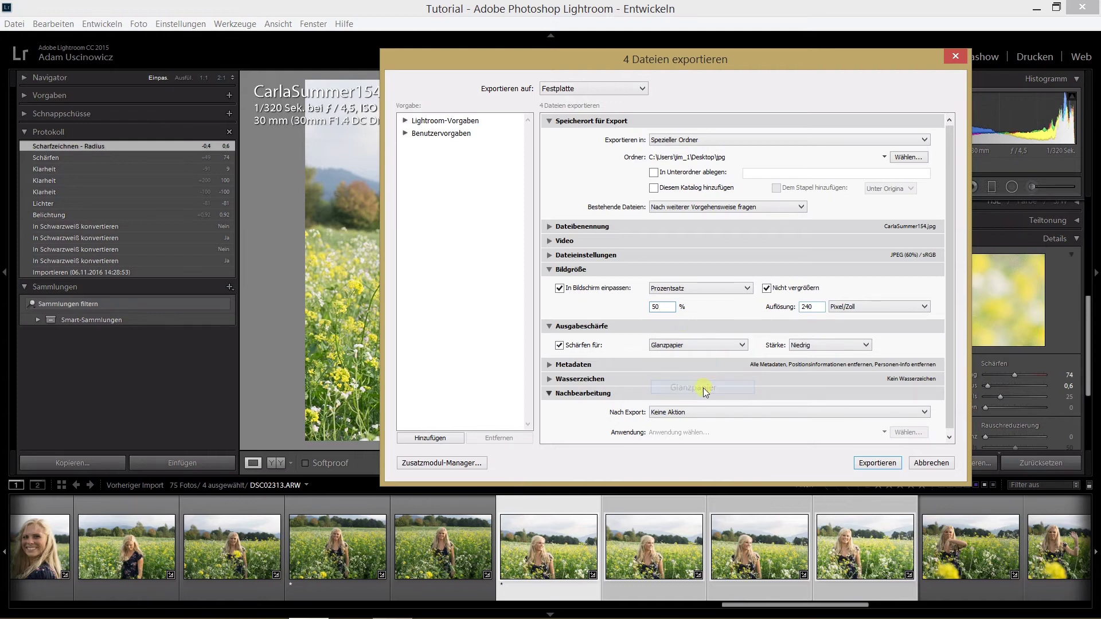
{"action": "left_click", "coordinate": [844, 346]}
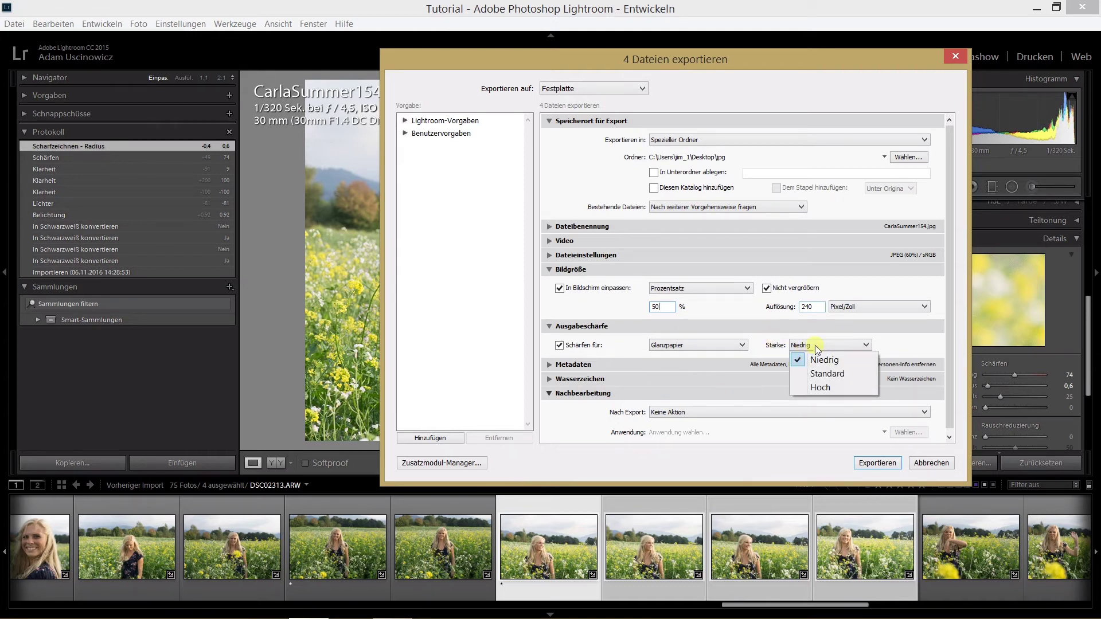
{"action": "left_click", "coordinate": [776, 351]}
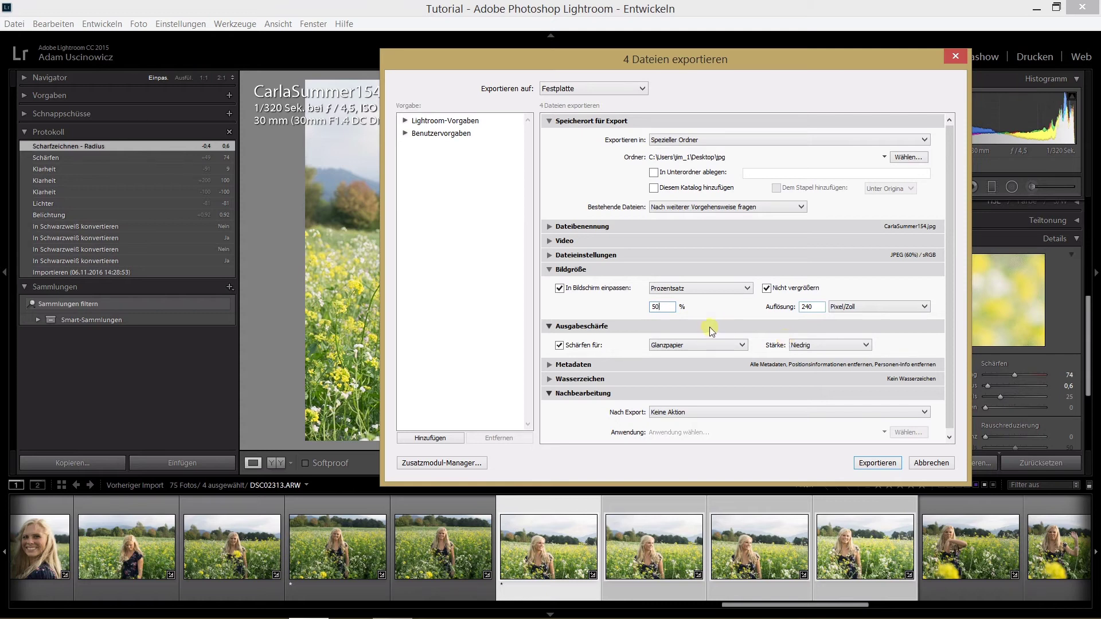
{"action": "left_click", "coordinate": [746, 351]}
{"action": "left_click", "coordinate": [730, 360]}
{"action": "scroll", "coordinate": [954, 390], "scroll_direction": "down", "scroll_amount": 2}
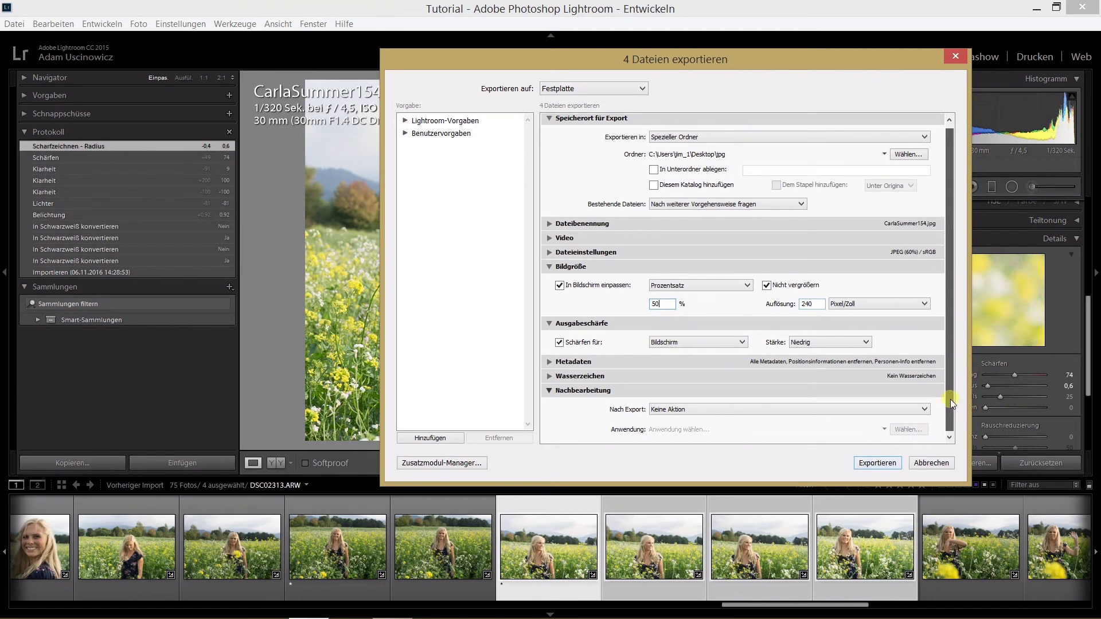
{"action": "left_click", "coordinate": [883, 466]}
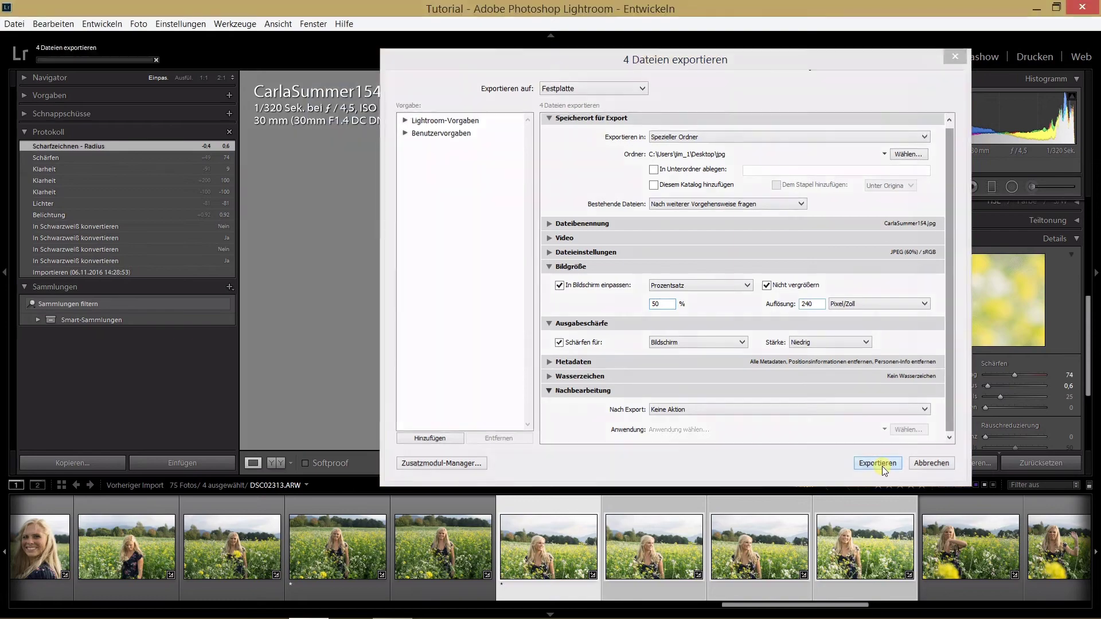